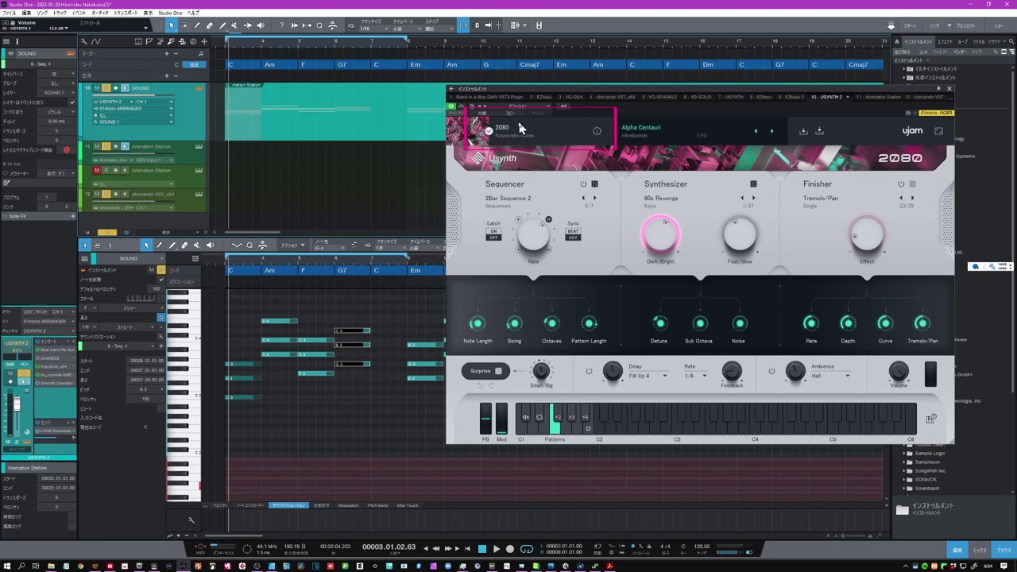
Open the 2080 preset browser, look through its Keys and Leads categories, and return to Introduction
click(537, 133)
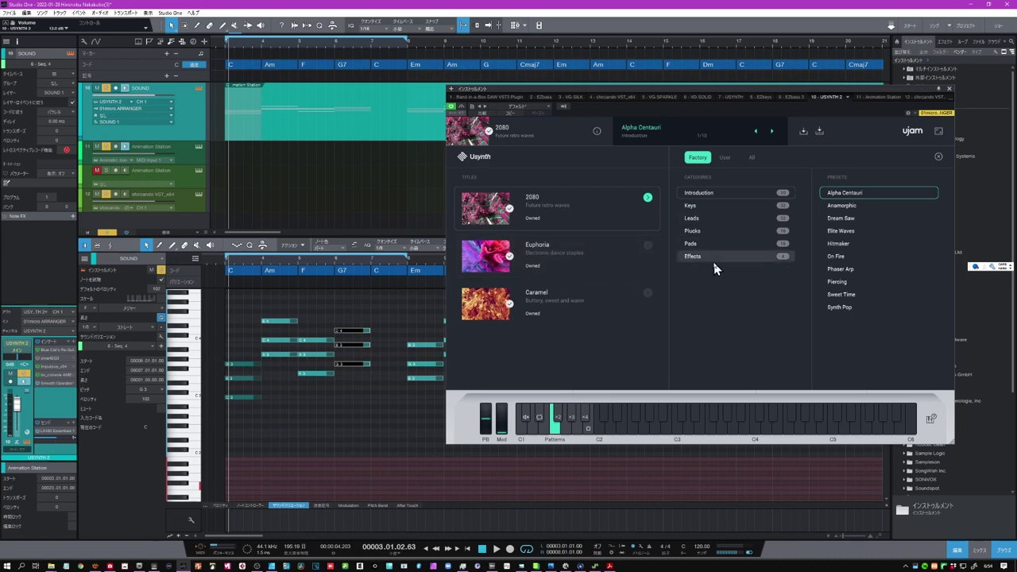
click(711, 208)
click(705, 221)
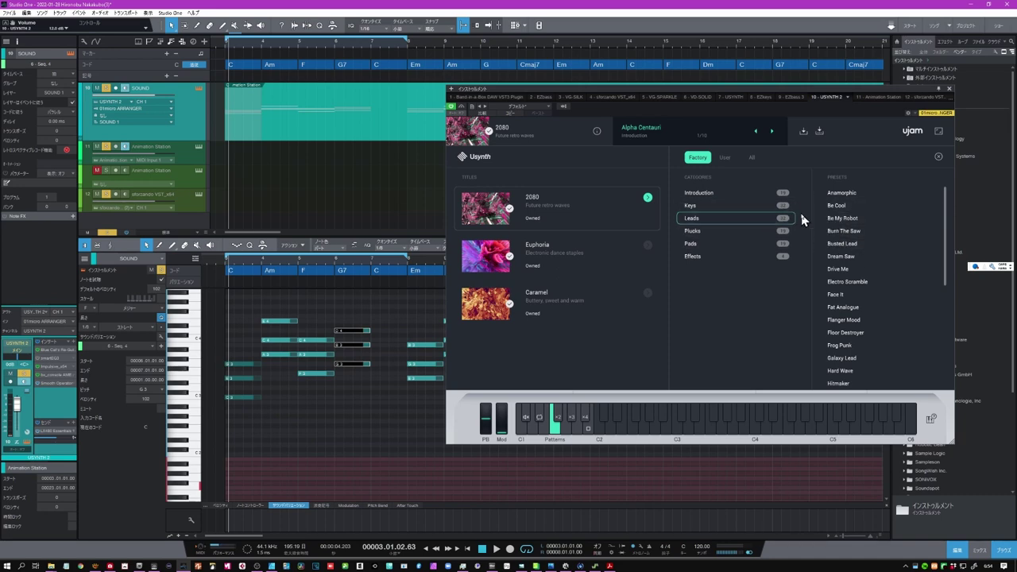
click(727, 194)
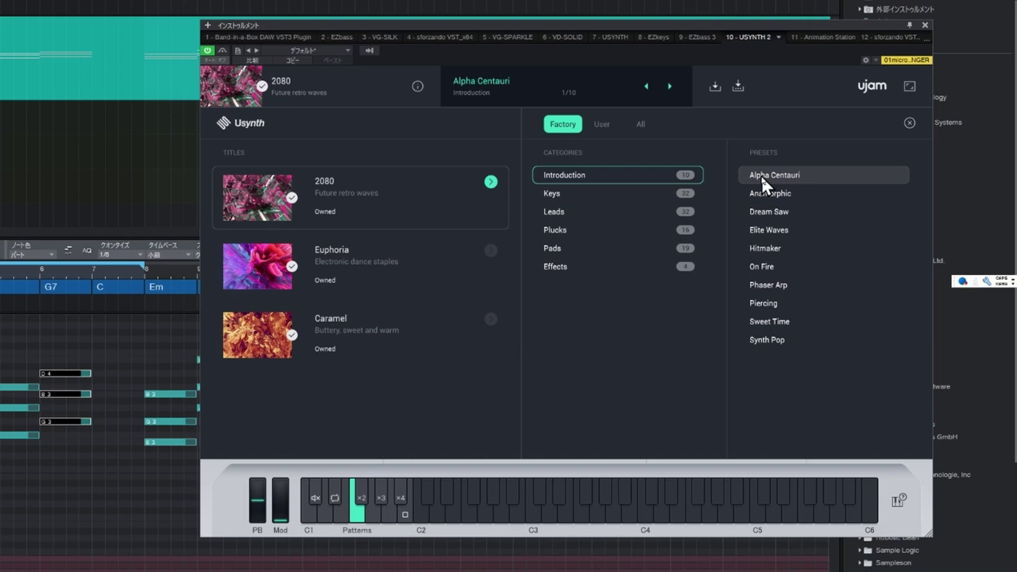
Audition the Introduction presets one after another from Alpha Centauri through Hitmaker
click(762, 175)
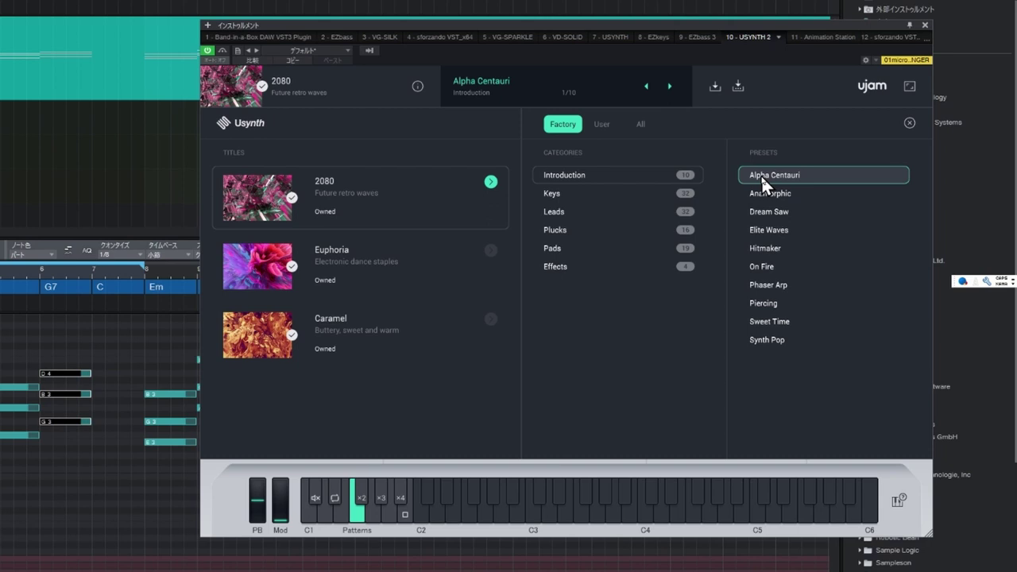
key(Down)
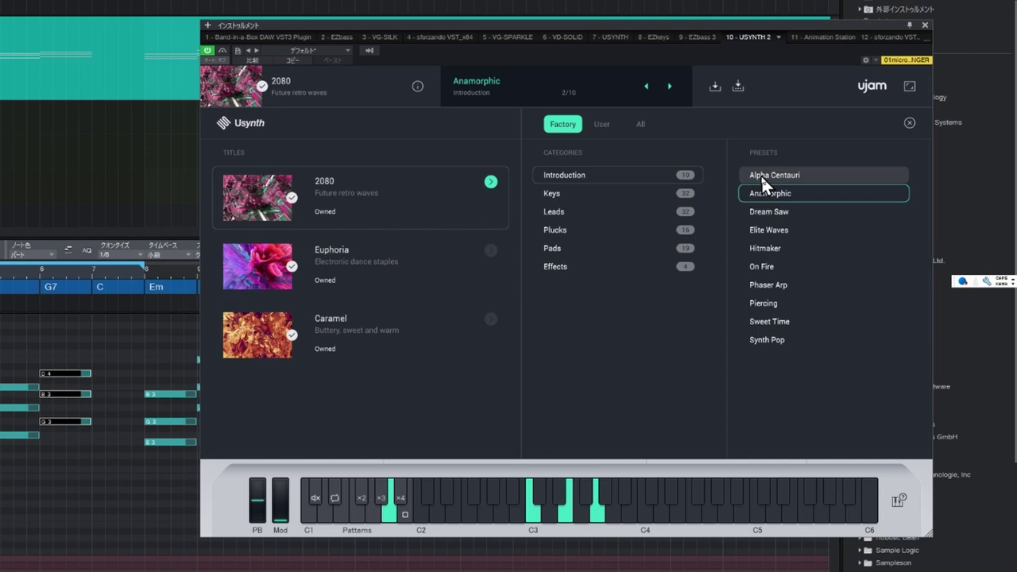
key(Down)
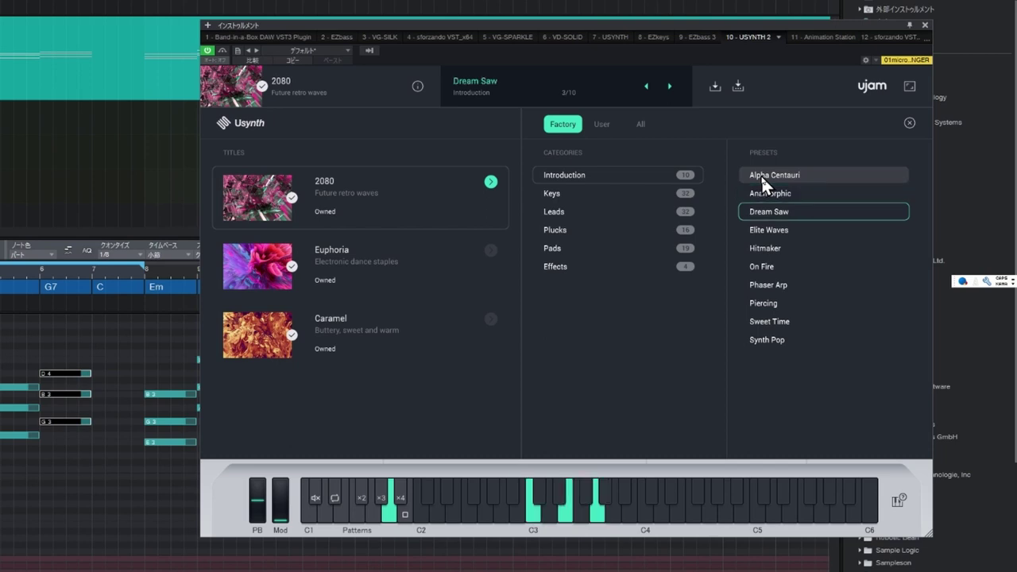
key(Down)
key(Down)
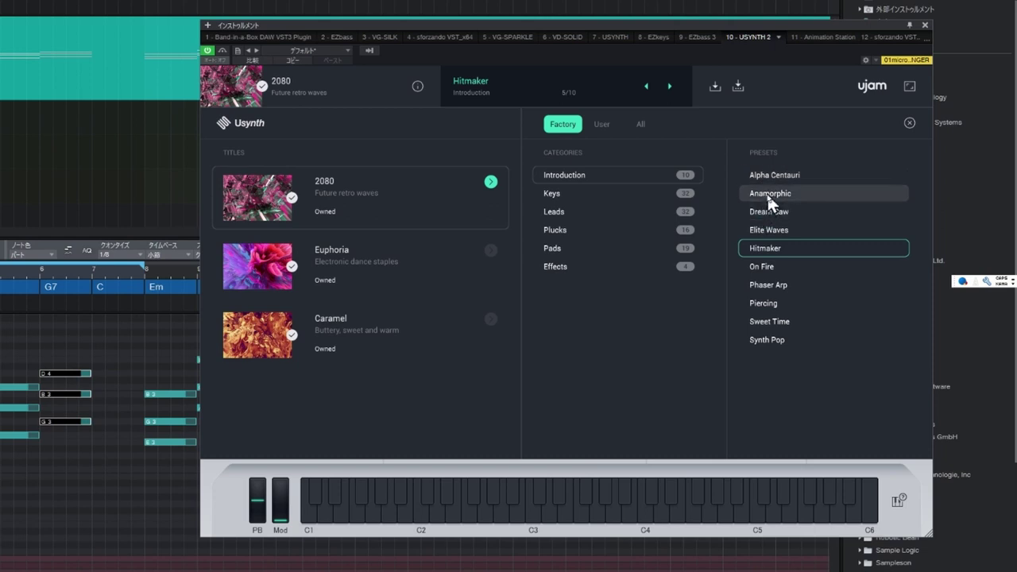
Load the Alpha Centauri preset and switch off its Sequencer and Finisher sections
click(775, 176)
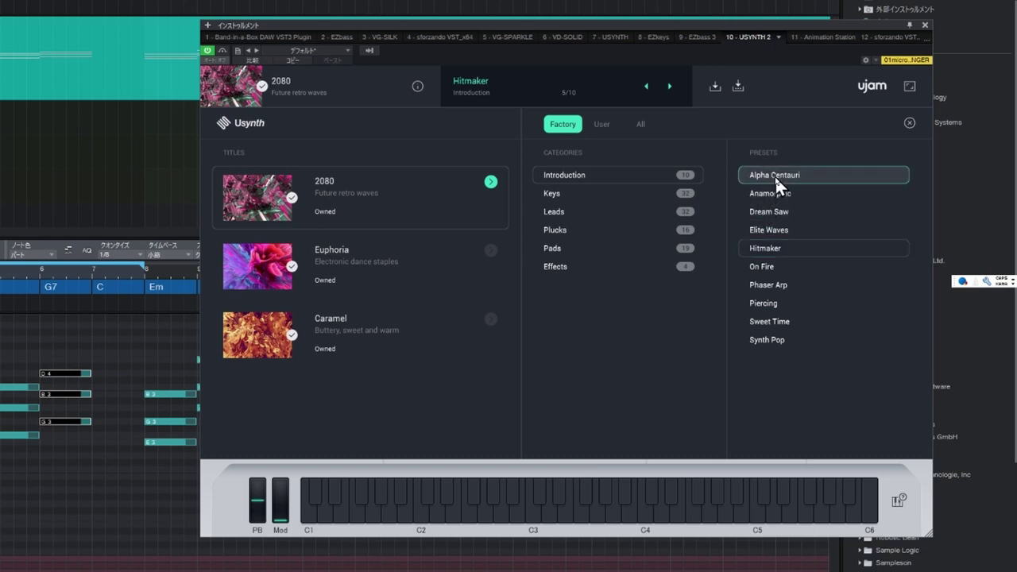
click(909, 123)
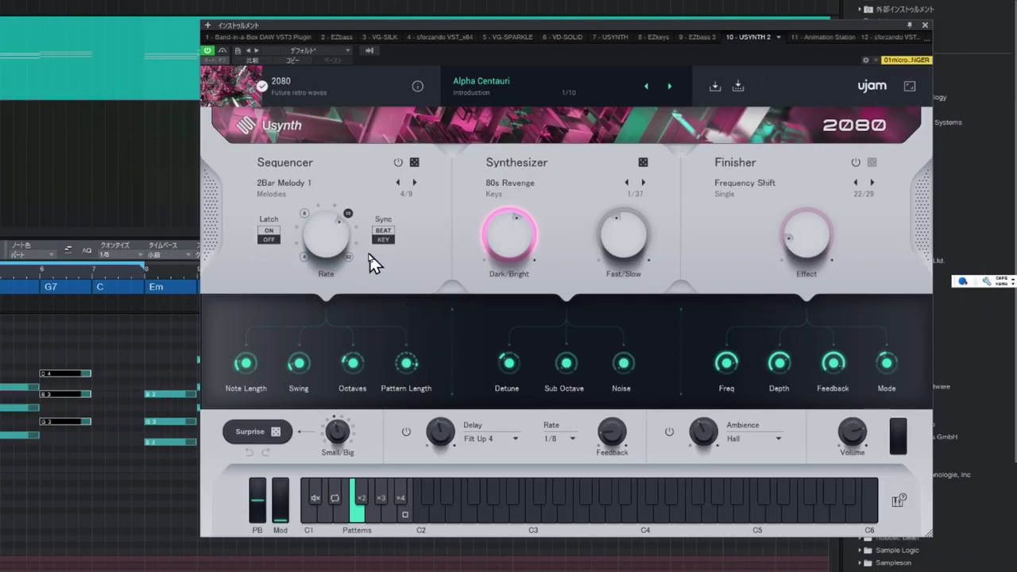
click(398, 162)
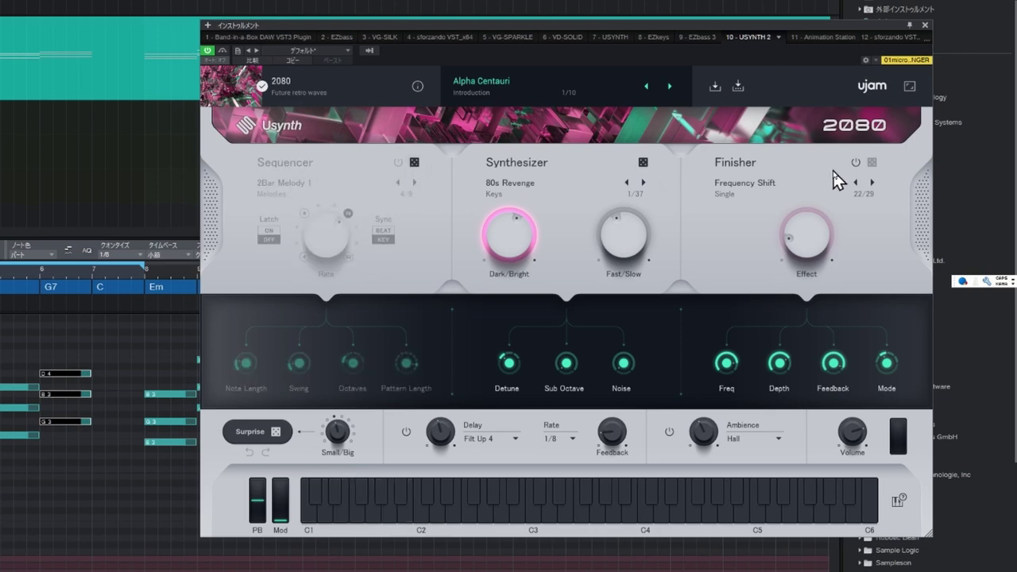
click(856, 163)
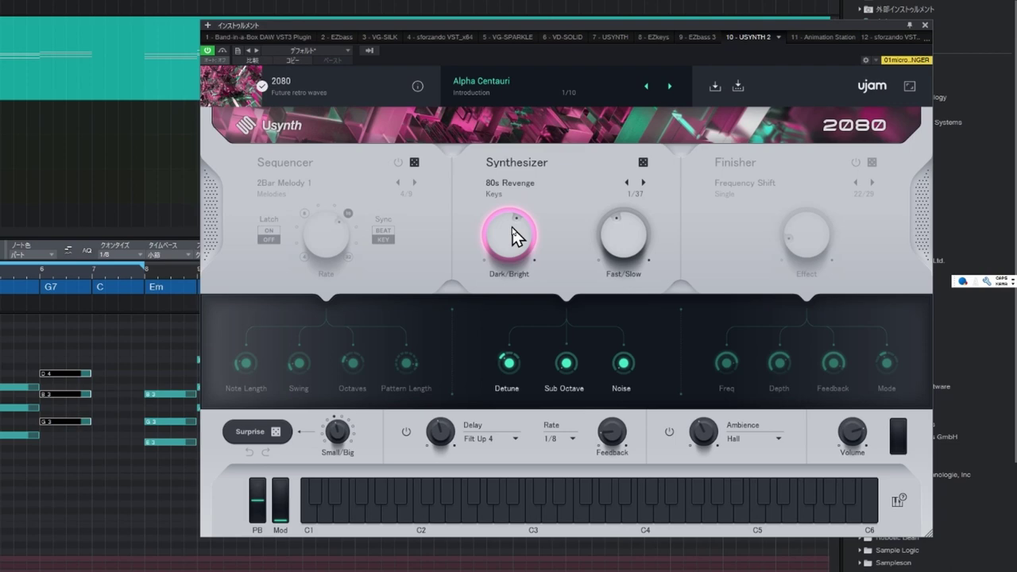
Try the Dark/Bright control of the 80s Revenge sound at 34.0 %, then darker, then nearly fully bright
drag(517, 234, 500, 268)
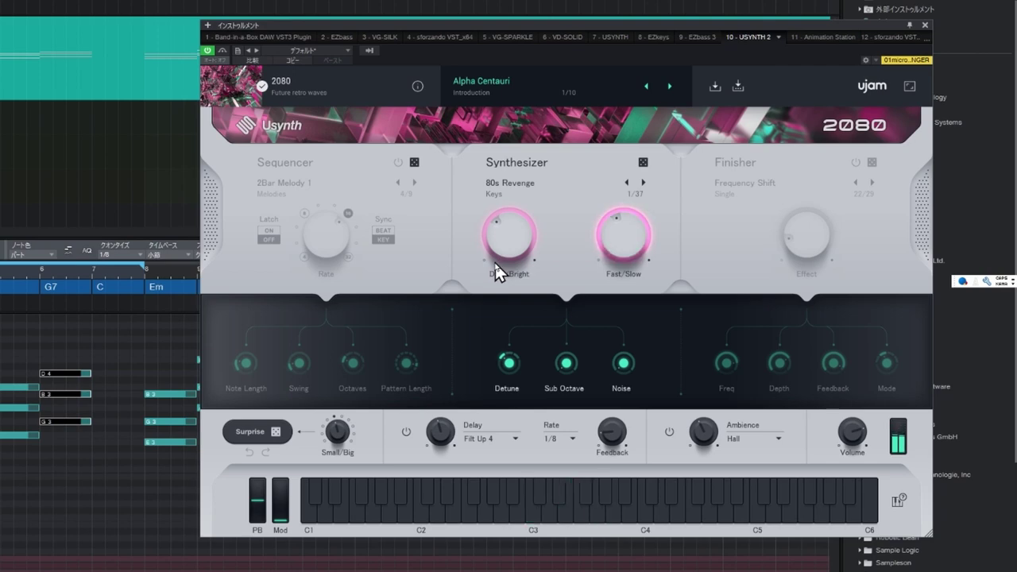
mouse_move(508, 247)
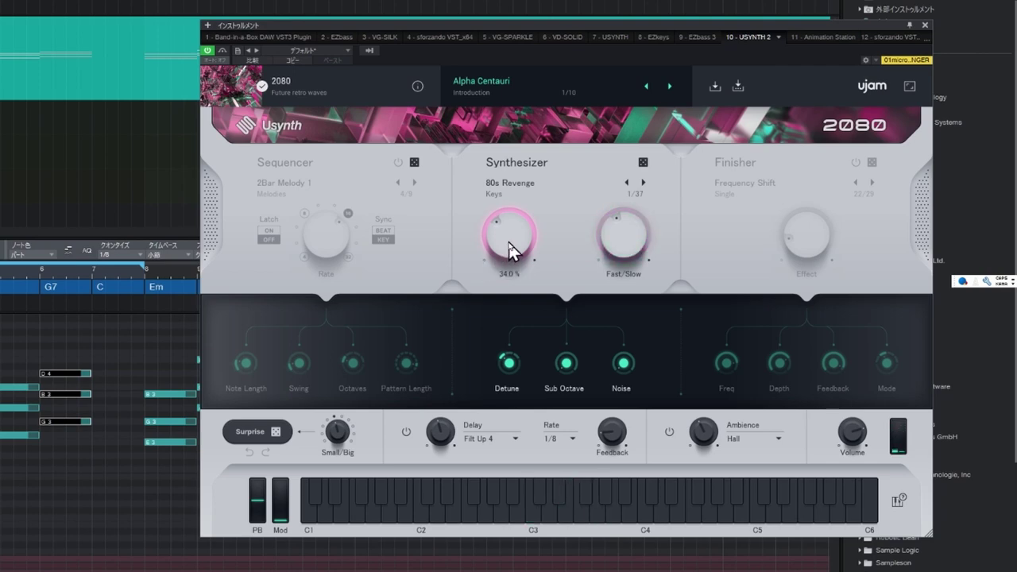
drag(508, 249, 520, 270)
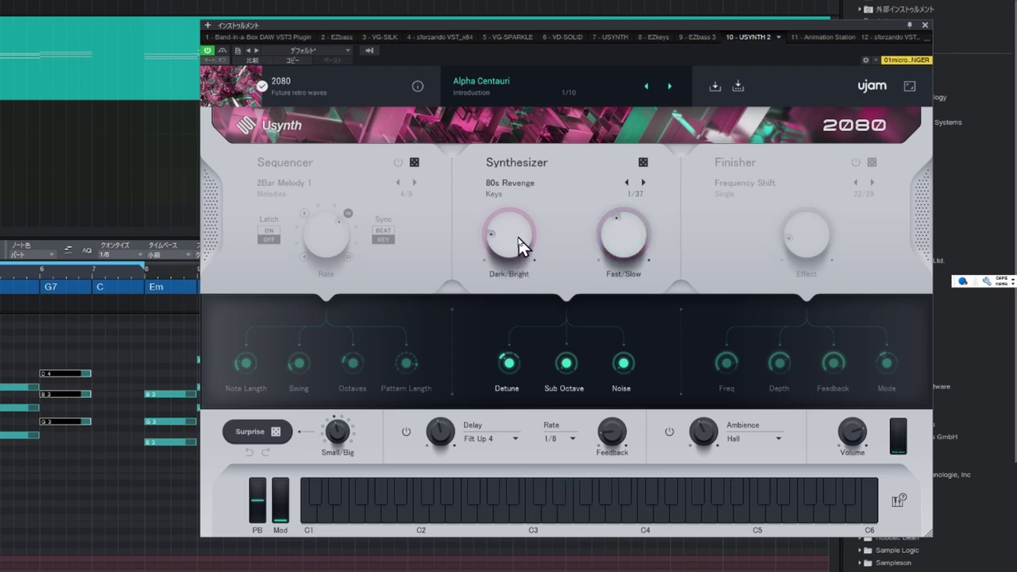
drag(521, 247, 519, 128)
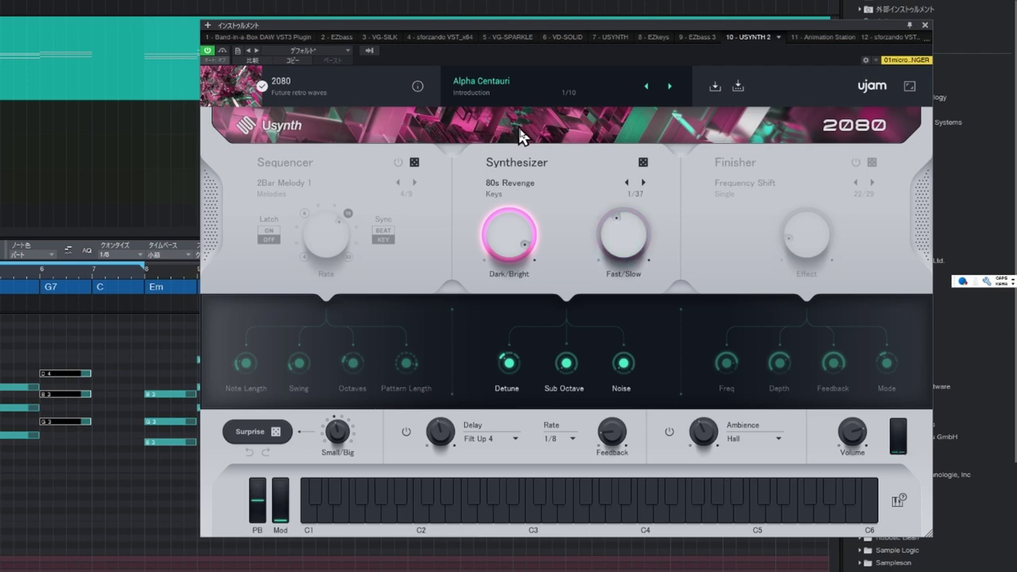
Try the Fast/Slow control of the 80s Revenge sound at about 5.6 % and up to nearly fully slow
drag(636, 221, 604, 287)
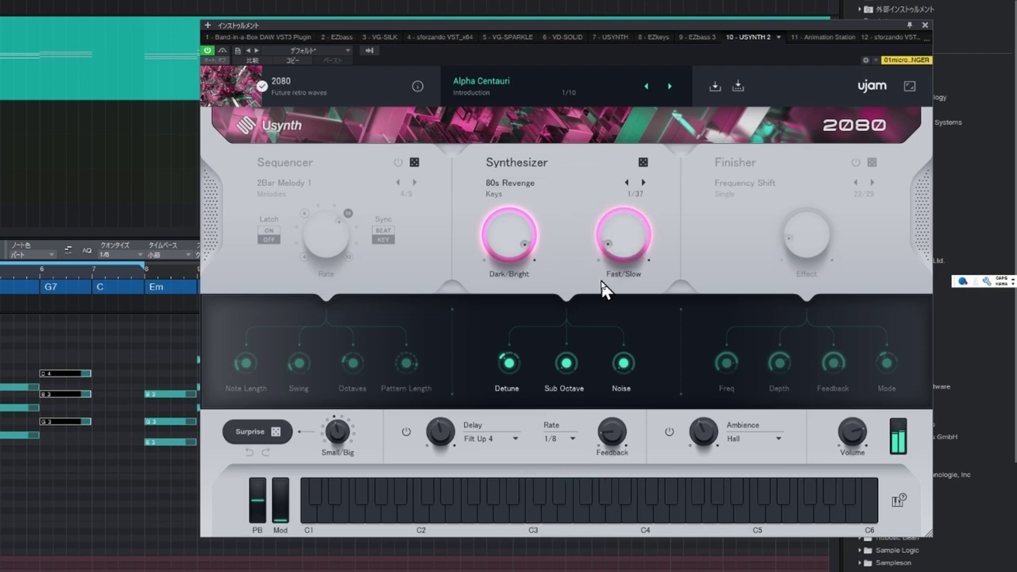
drag(602, 282, 617, 232)
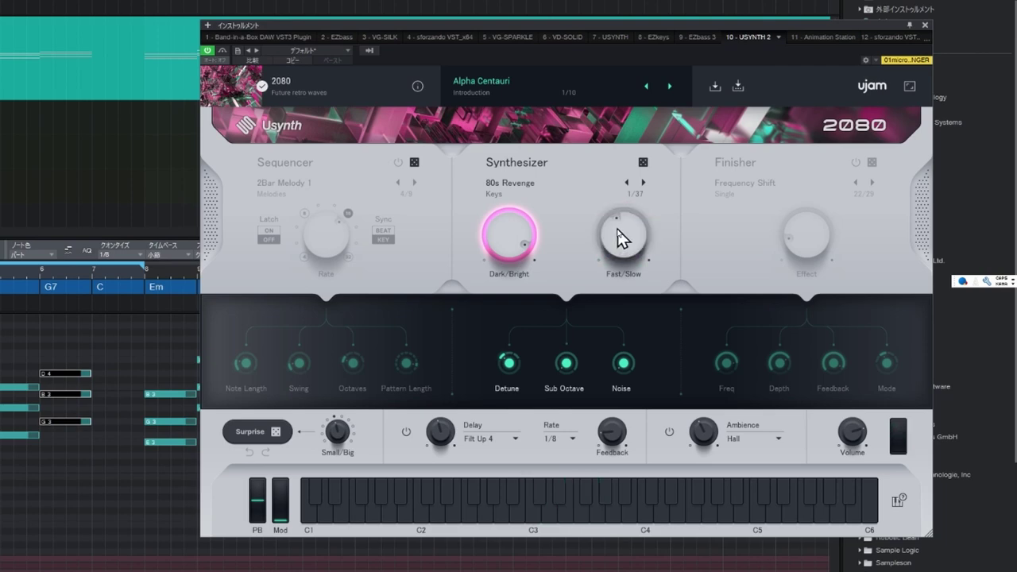
mouse_move(619, 237)
drag(619, 237, 606, 289)
mouse_move(621, 243)
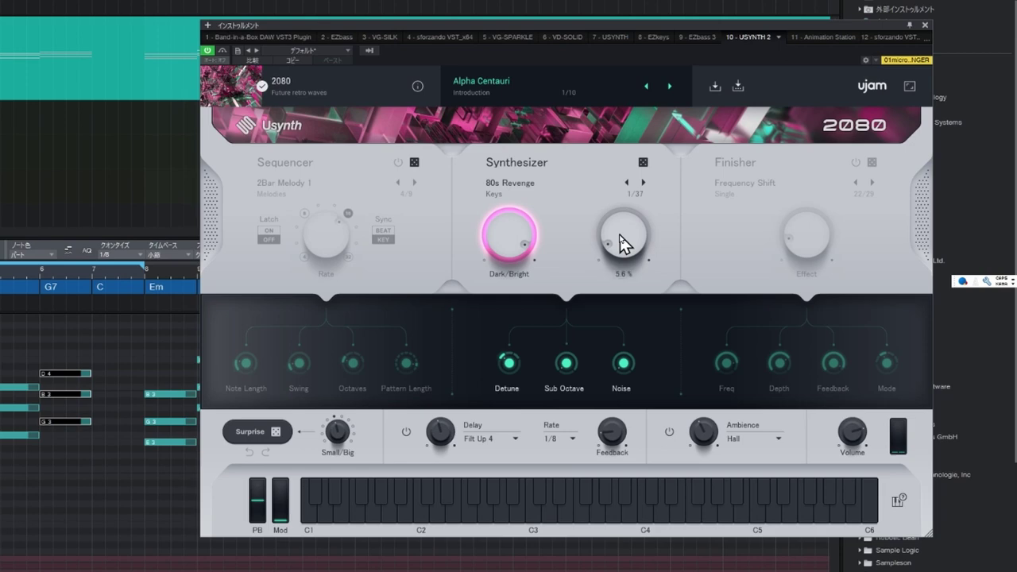
drag(621, 244, 664, 90)
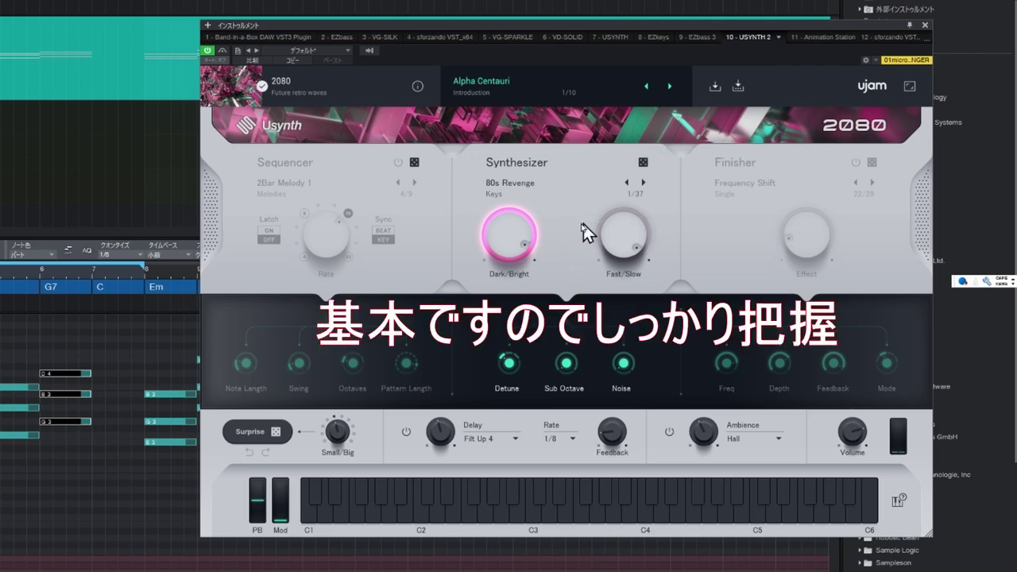
Step the Synthesizer sound back to Wavetable Magic, then forward to Alexandria in the Keys group
click(626, 183)
click(626, 182)
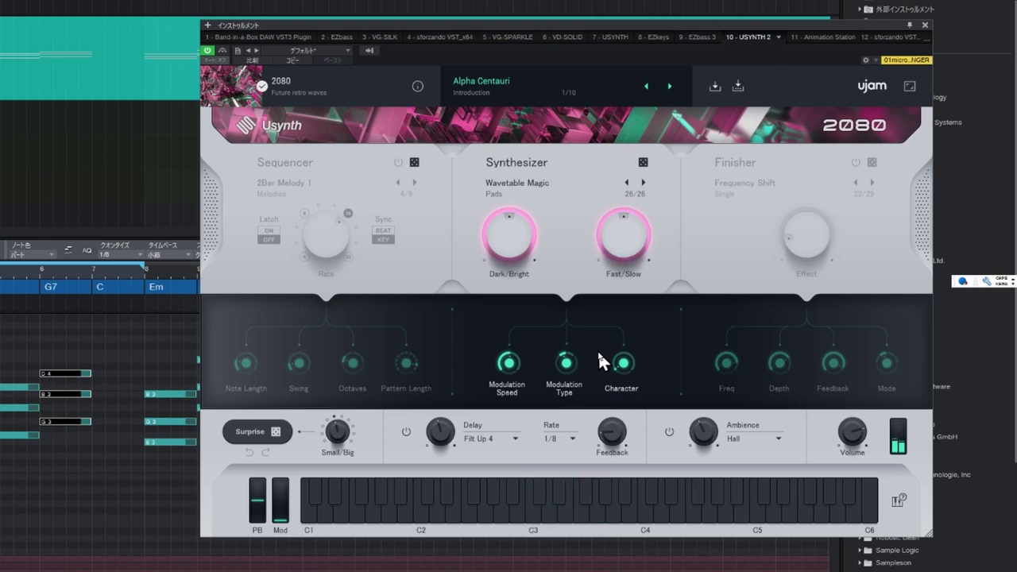
click(643, 183)
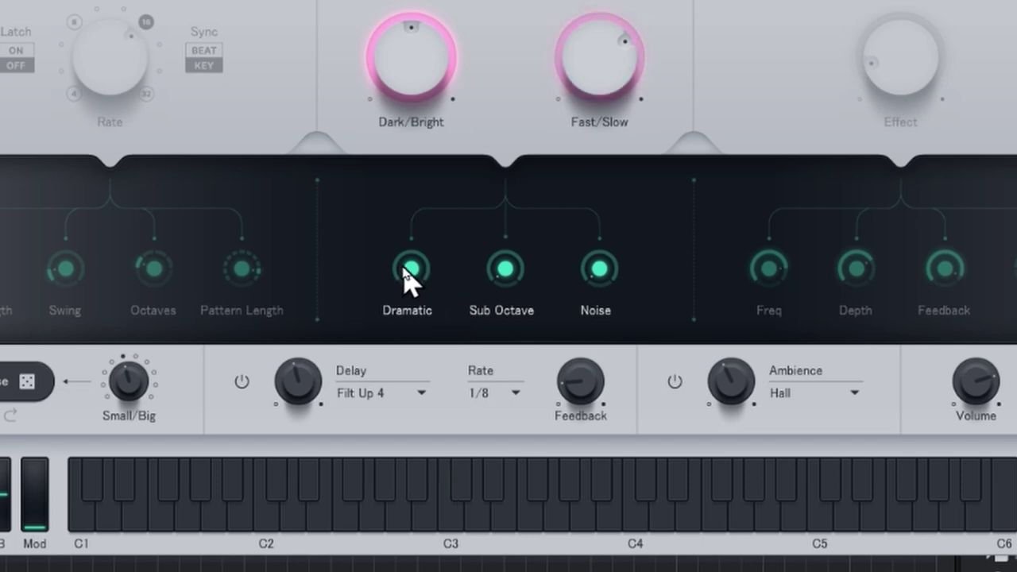
Raise Alexandria's Dramatic amount to about halfway and its Sub Octave amount to about three quarters
drag(407, 272, 524, 167)
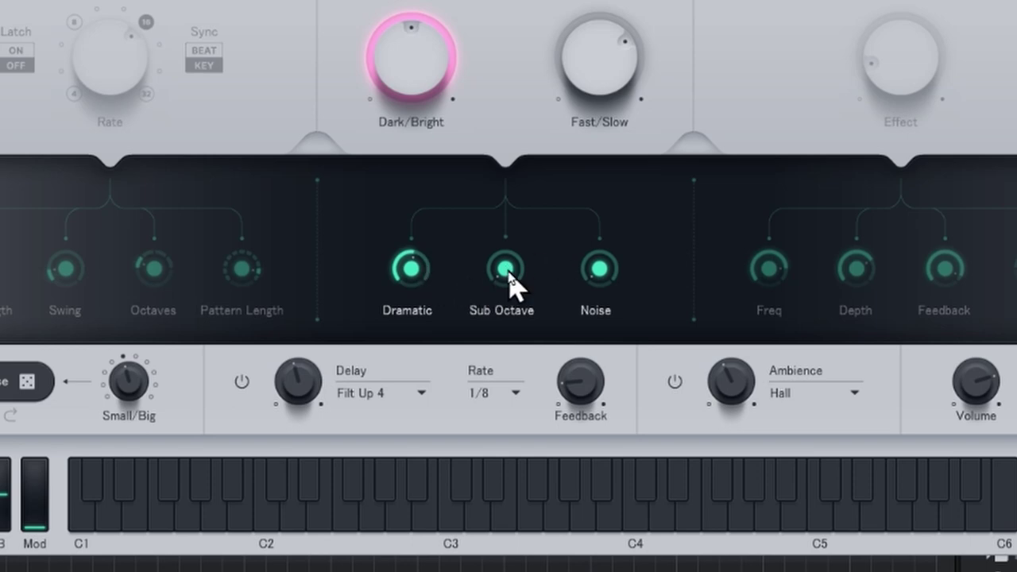
drag(509, 279, 524, 203)
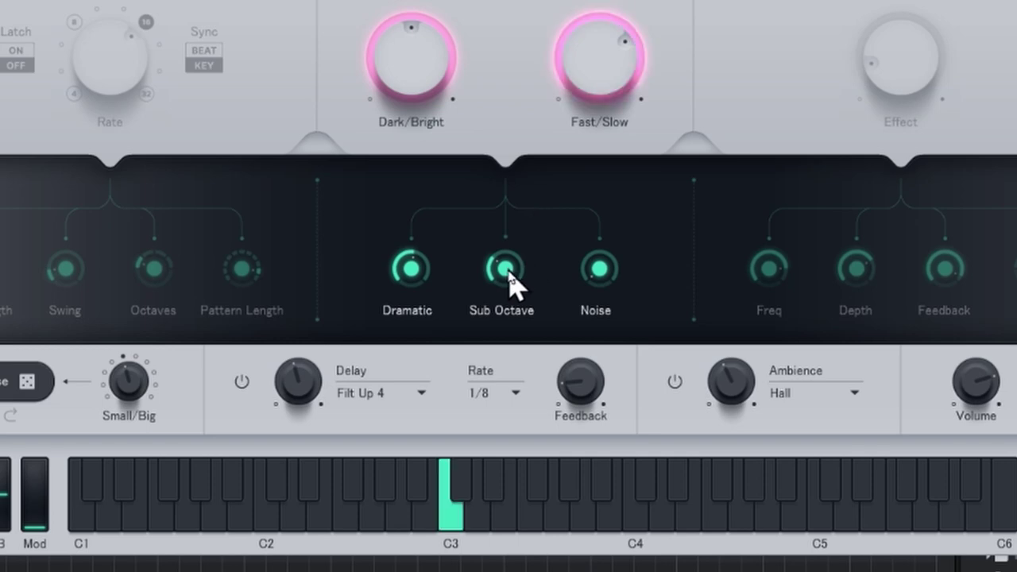
drag(514, 278, 559, 209)
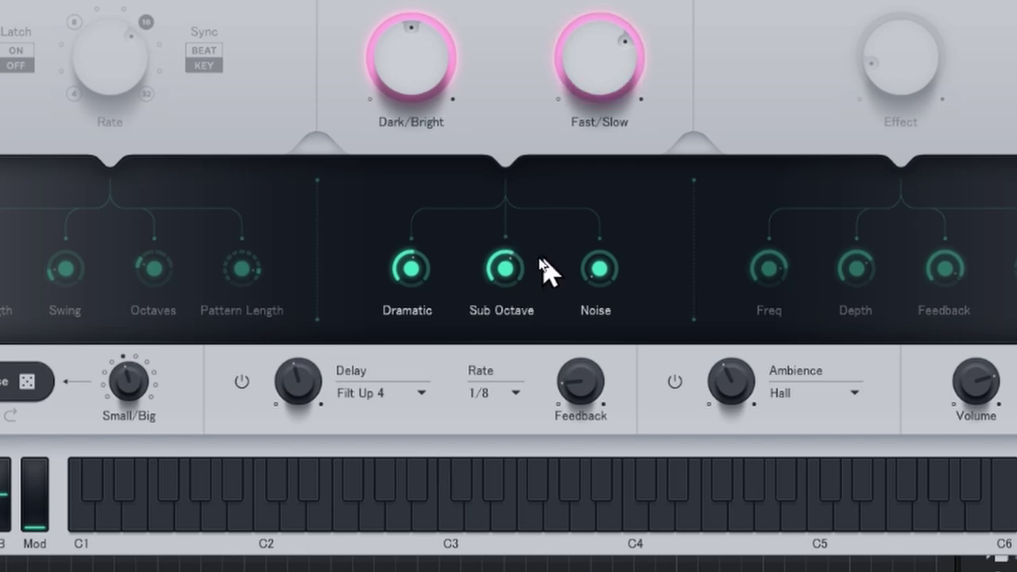
drag(511, 283, 539, 236)
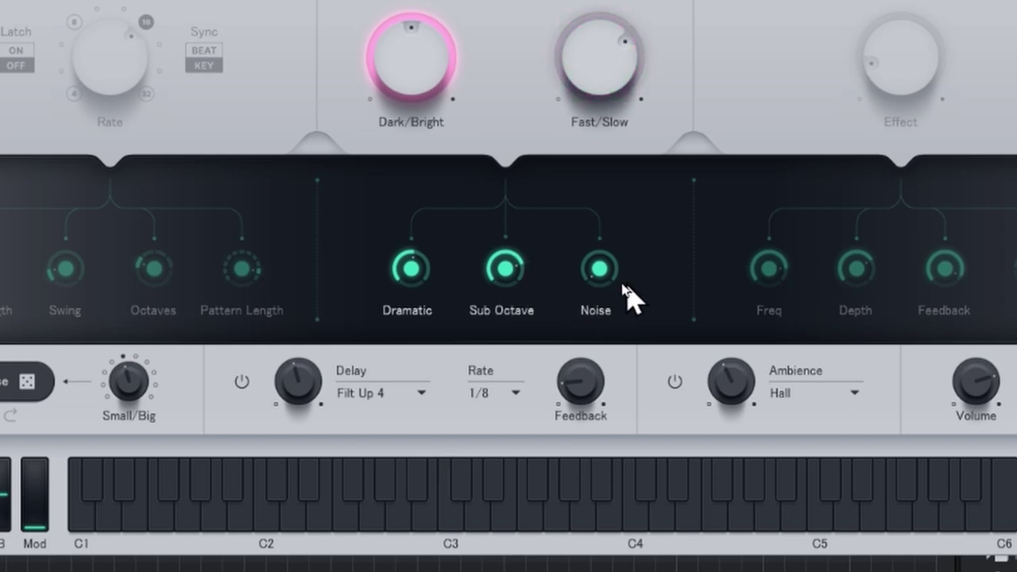
Raise the Noise amount of the Alexandria sound in stages to its maximum
drag(601, 274, 628, 222)
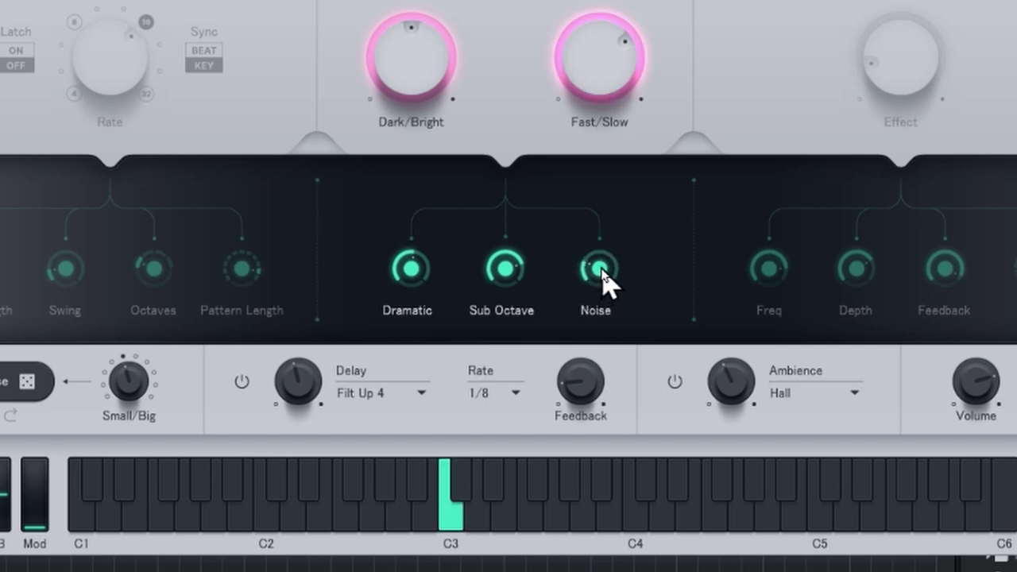
drag(602, 272, 690, 182)
drag(604, 281, 646, 194)
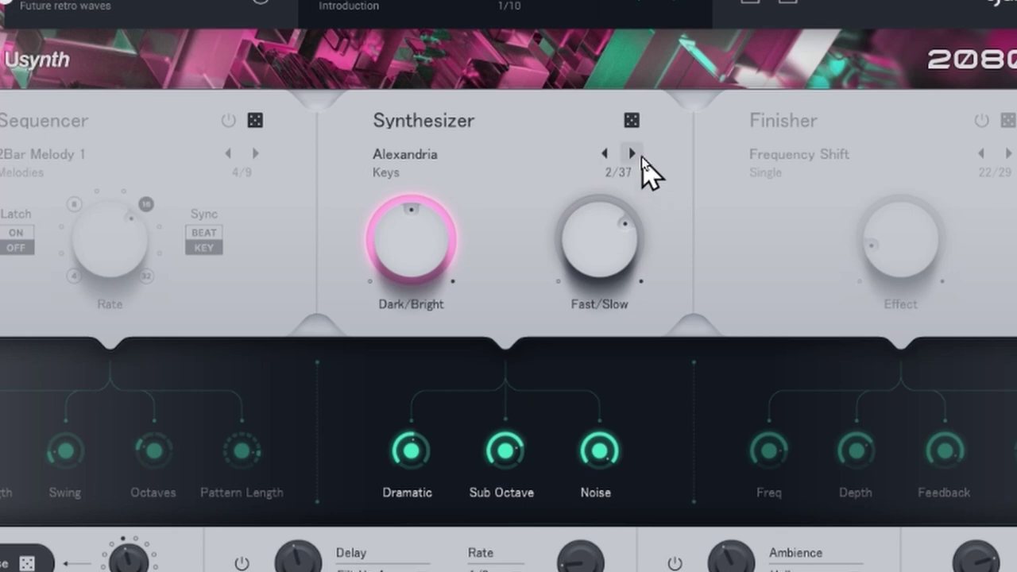
Switch the Synthesizer sound to Atlantis and raise its Staccato amount to about three quarters
click(633, 153)
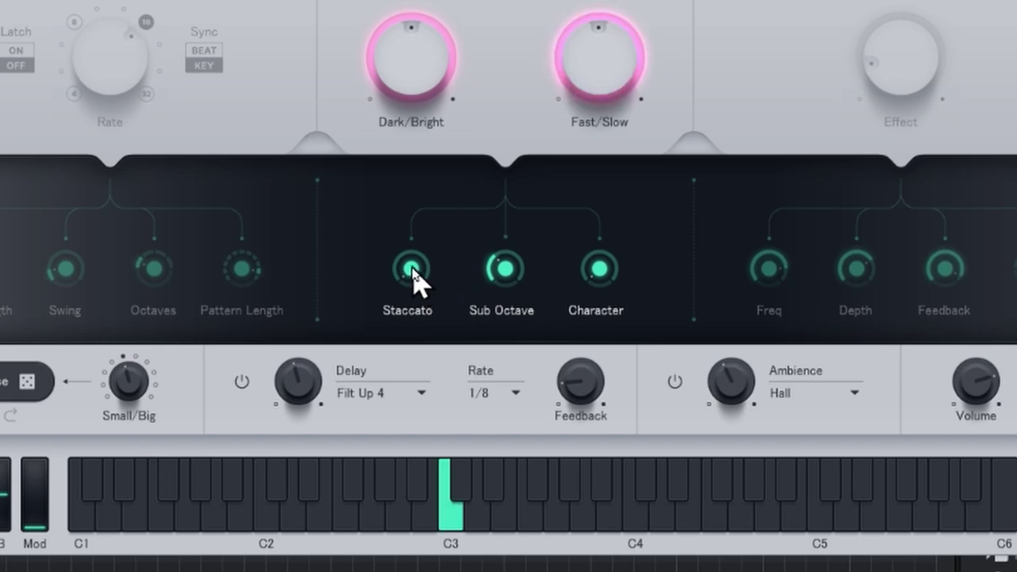
drag(411, 271, 458, 189)
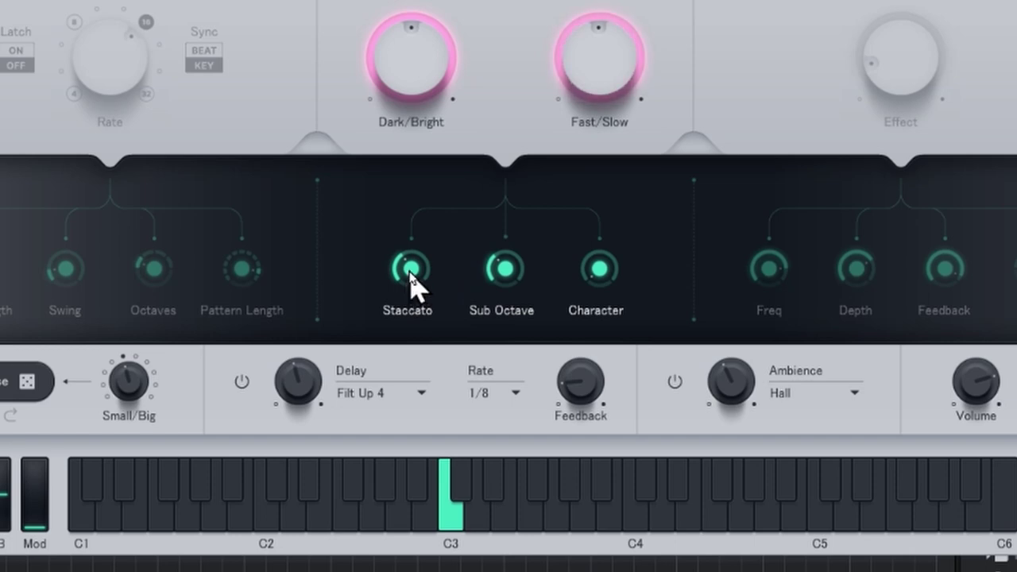
drag(412, 280, 504, 198)
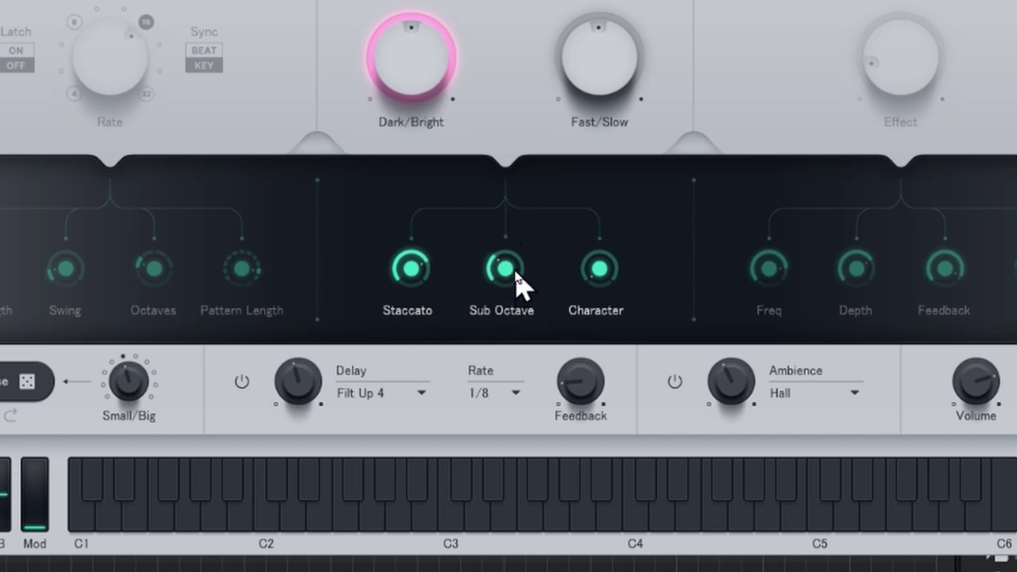
Raise Atlantis's Sub Octave amount to about three quarters and its Character amount to maximum
drag(517, 289, 596, 203)
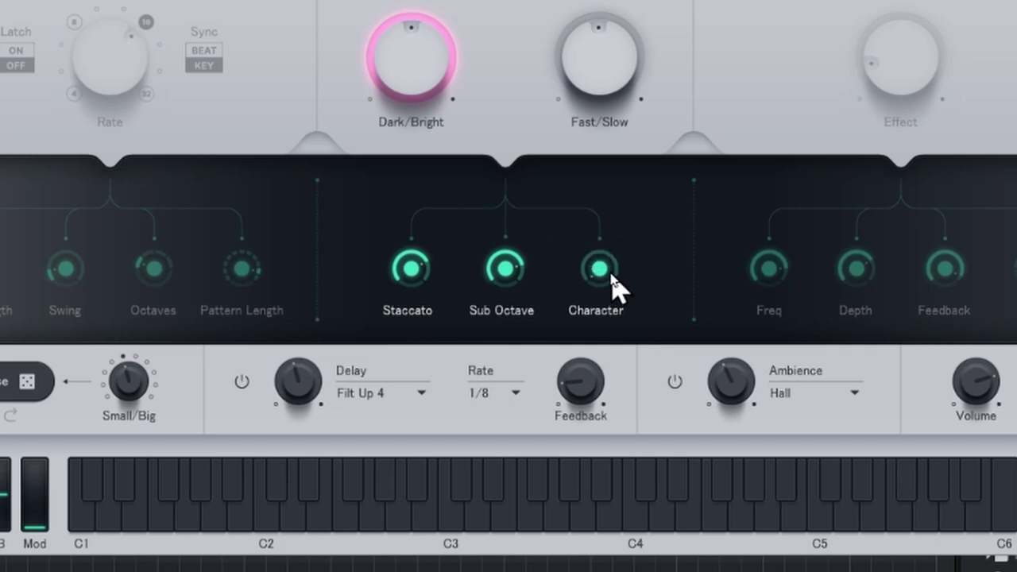
drag(604, 272, 604, 200)
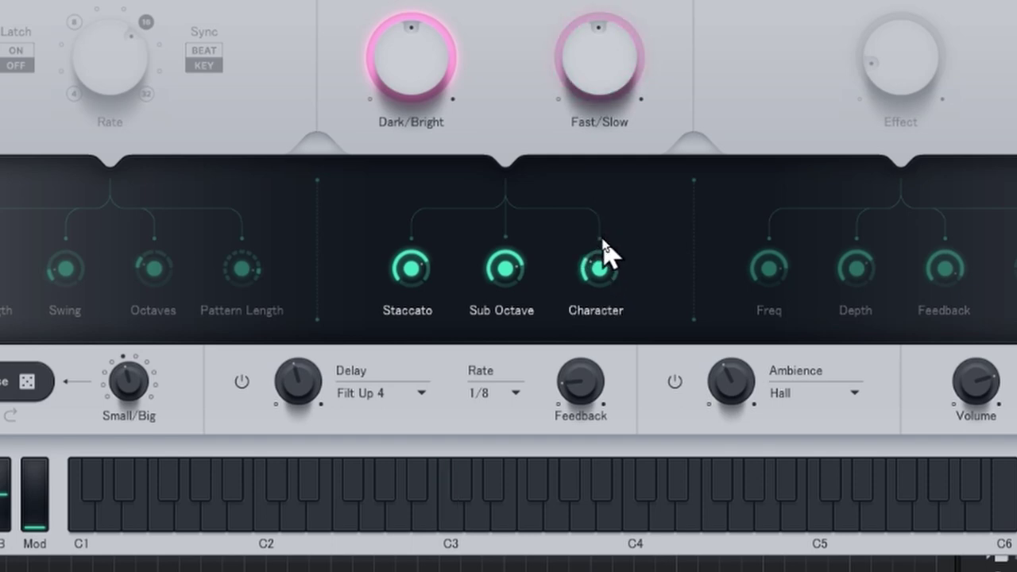
drag(605, 270, 698, 173)
drag(608, 277, 661, 183)
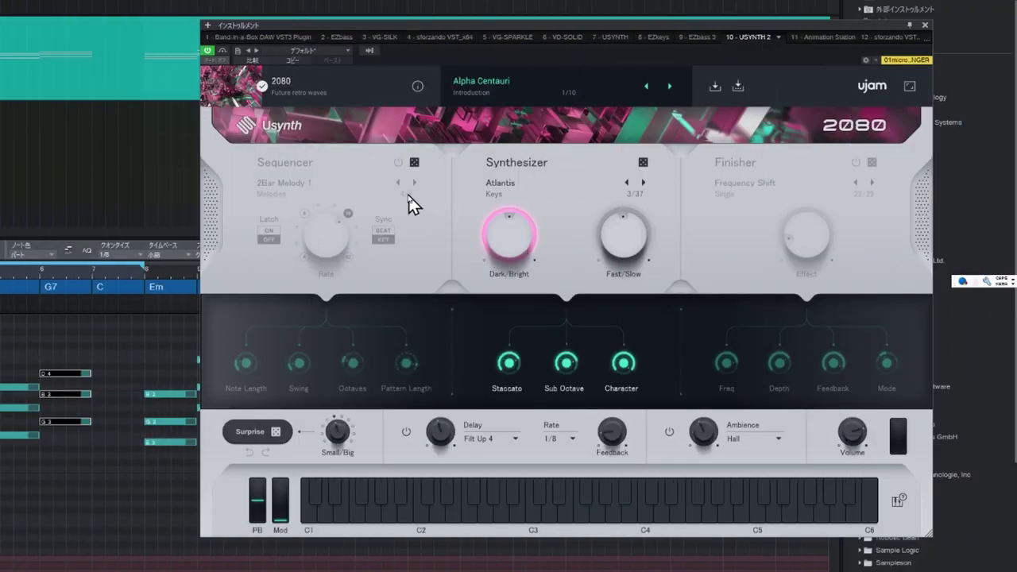
Switch the Sequencer section back on and set its Sync mode to Beat
click(399, 164)
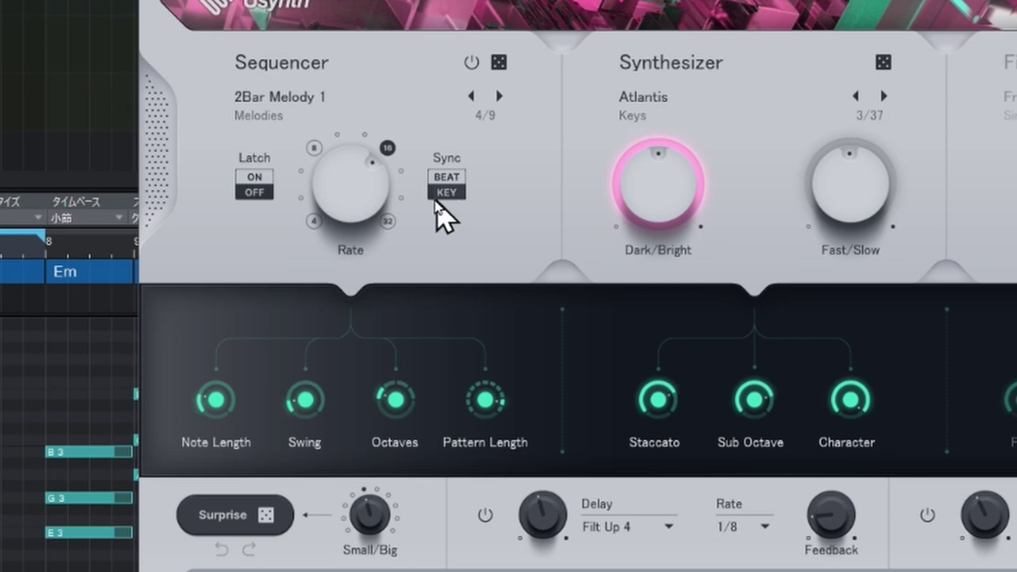
click(458, 177)
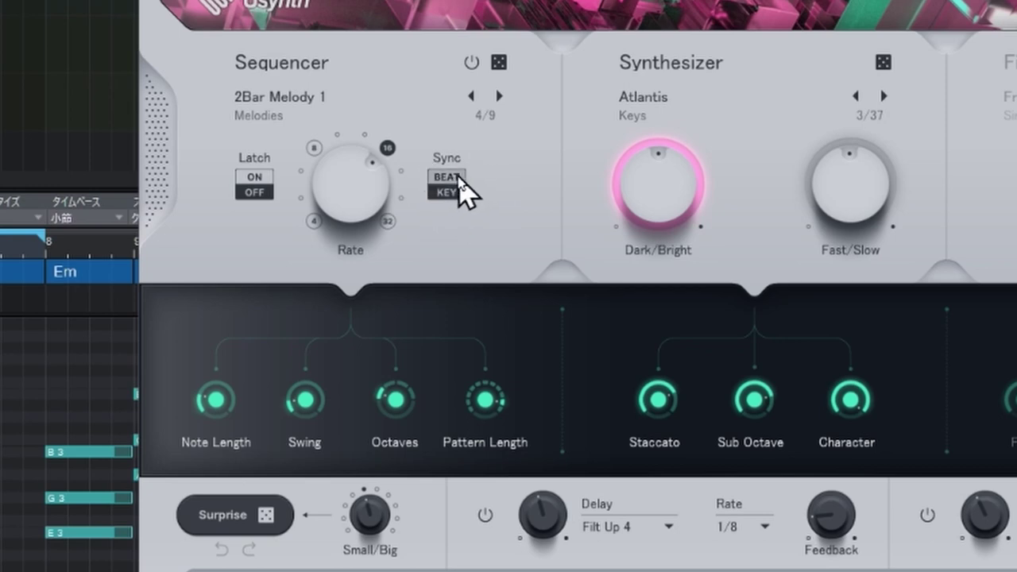
Set the Sequencer's Sync mode to Beat, lower its Rate to 8 and turn Latch on
click(458, 176)
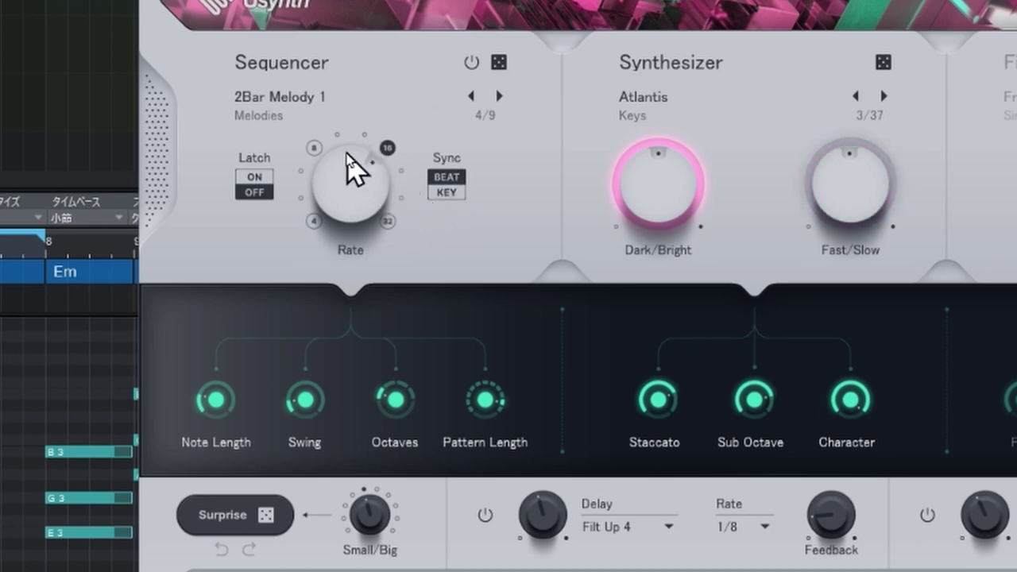
drag(332, 167, 329, 233)
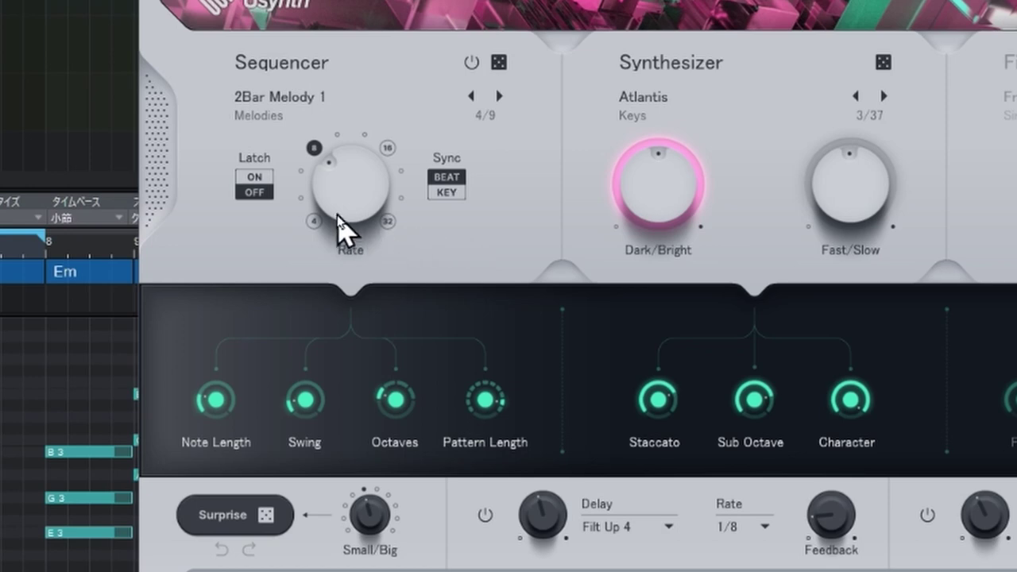
click(255, 177)
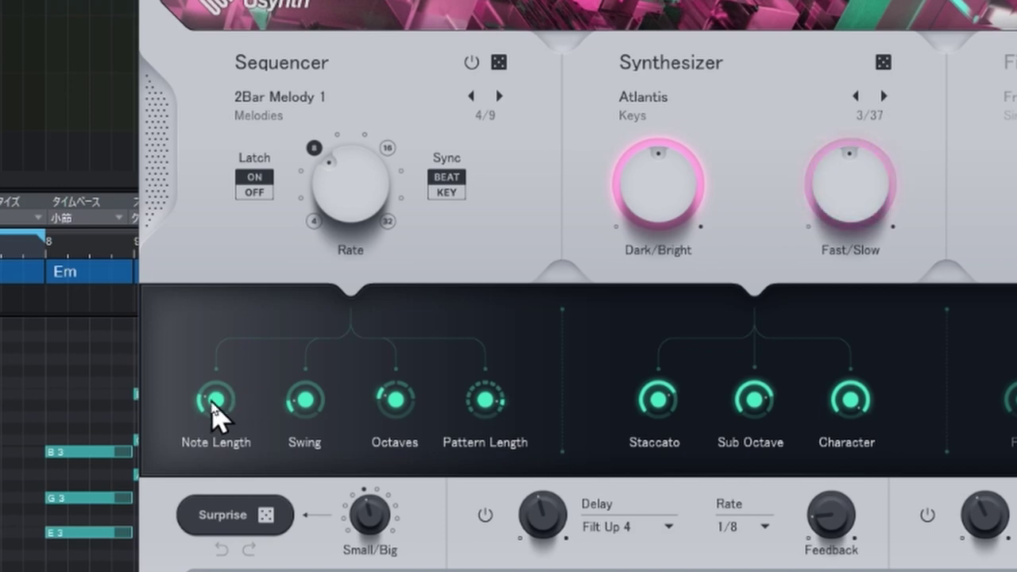
Try the extremes of the Sequencer's Note Length and Swing, leaving Note Length at about three quarters and Swing at minimum
mouse_move(215, 407)
drag(211, 401, 363, 313)
drag(215, 409, 189, 314)
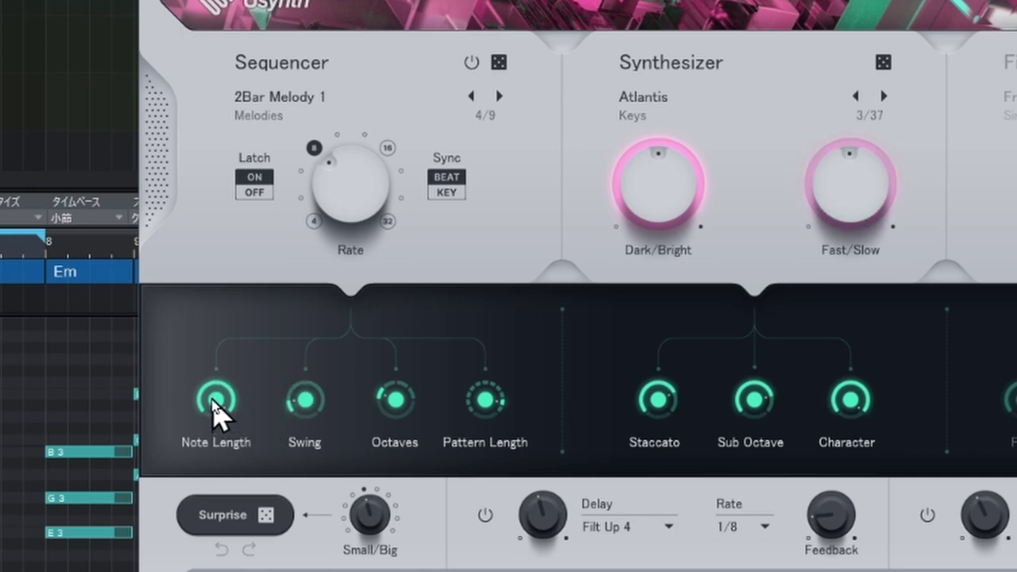
drag(216, 407, 151, 561)
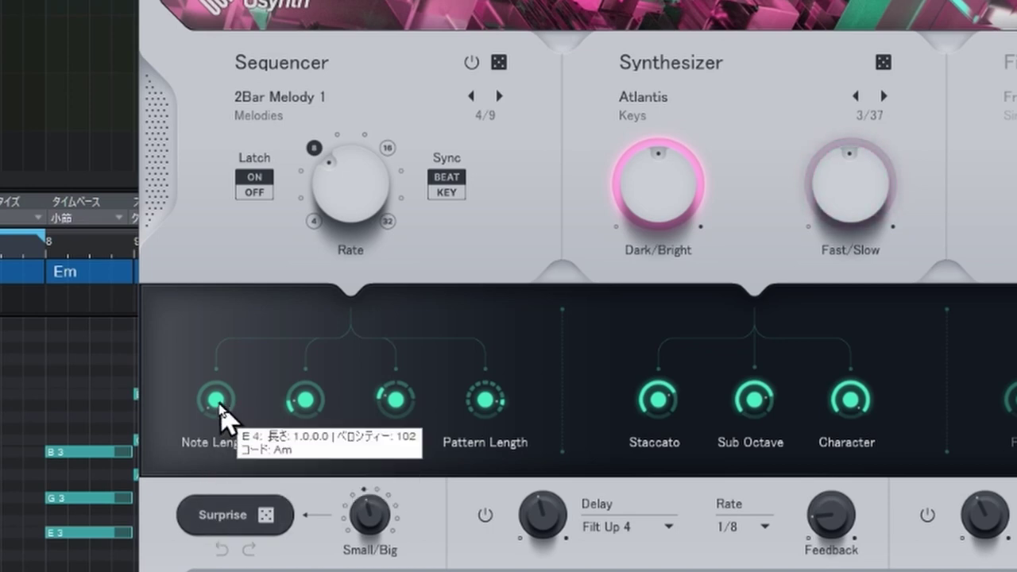
mouse_move(236, 409)
drag(236, 409, 311, 234)
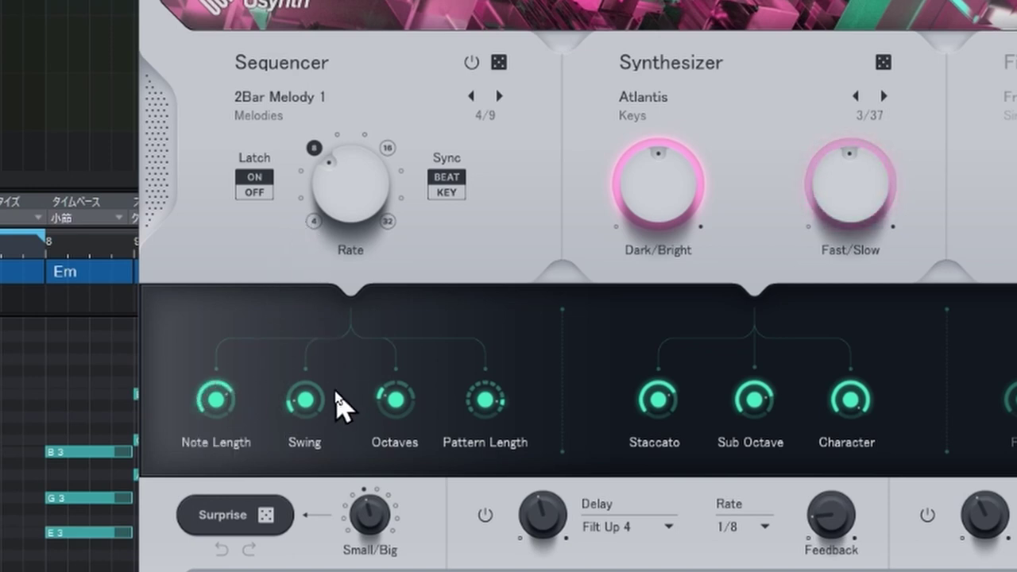
drag(307, 409, 376, 178)
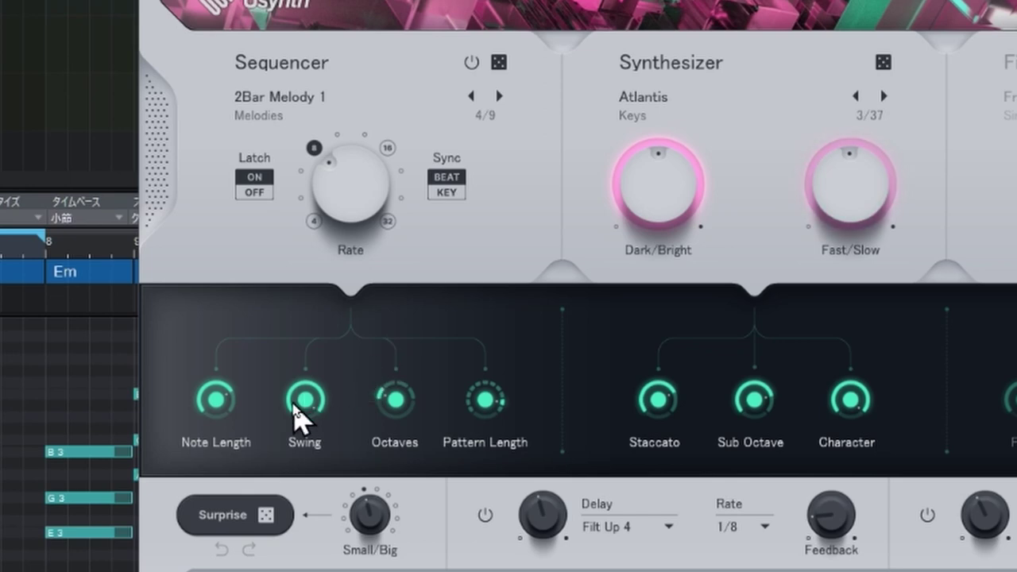
drag(300, 414, 318, 537)
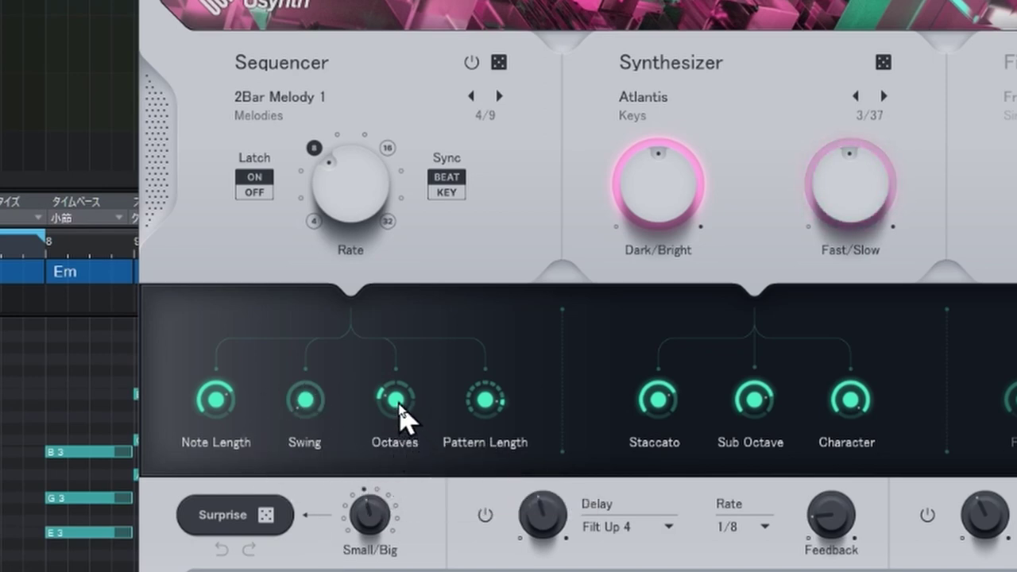
Raise the Sequencer's Octaves to just above the middle, then shorten its Pattern Length and extend it back to full
drag(404, 416, 425, 364)
drag(404, 409, 427, 336)
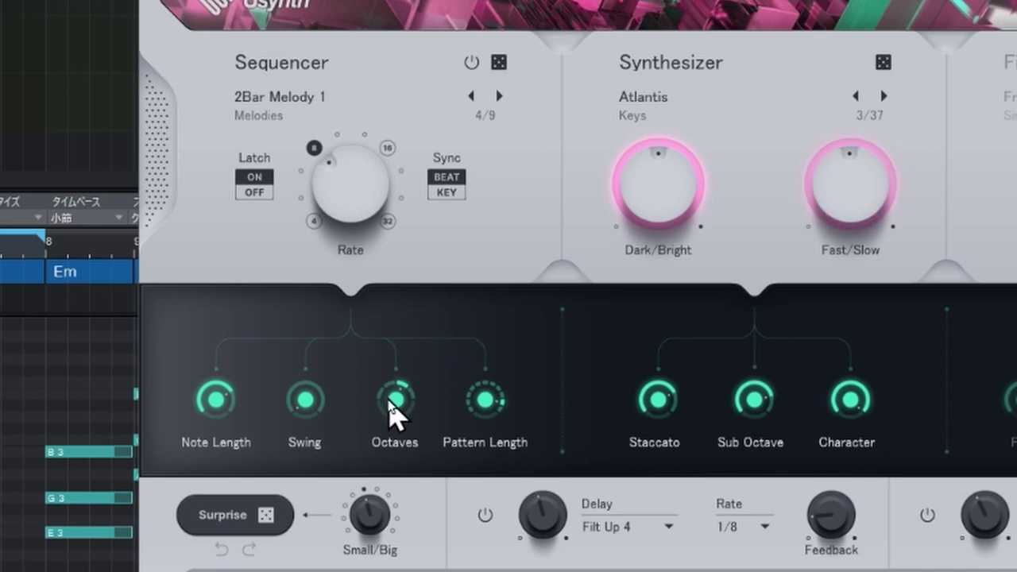
drag(395, 414, 415, 350)
drag(406, 407, 387, 449)
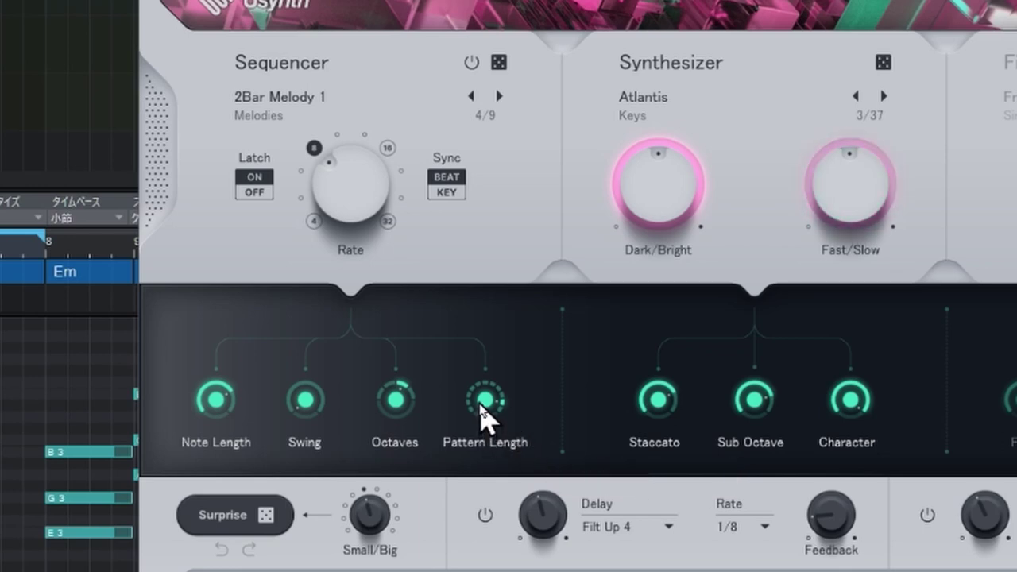
drag(474, 433, 486, 569)
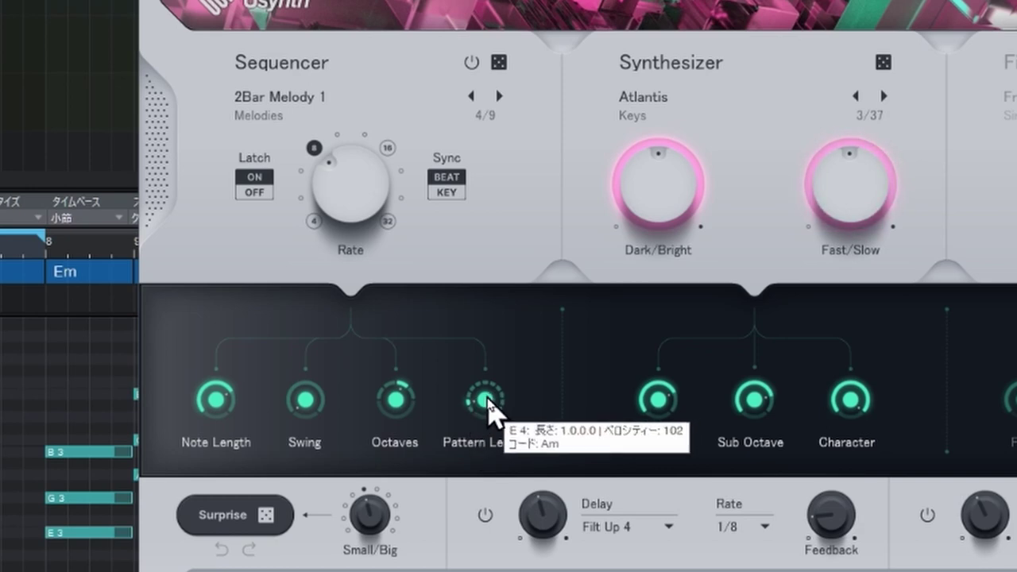
drag(488, 401, 493, 308)
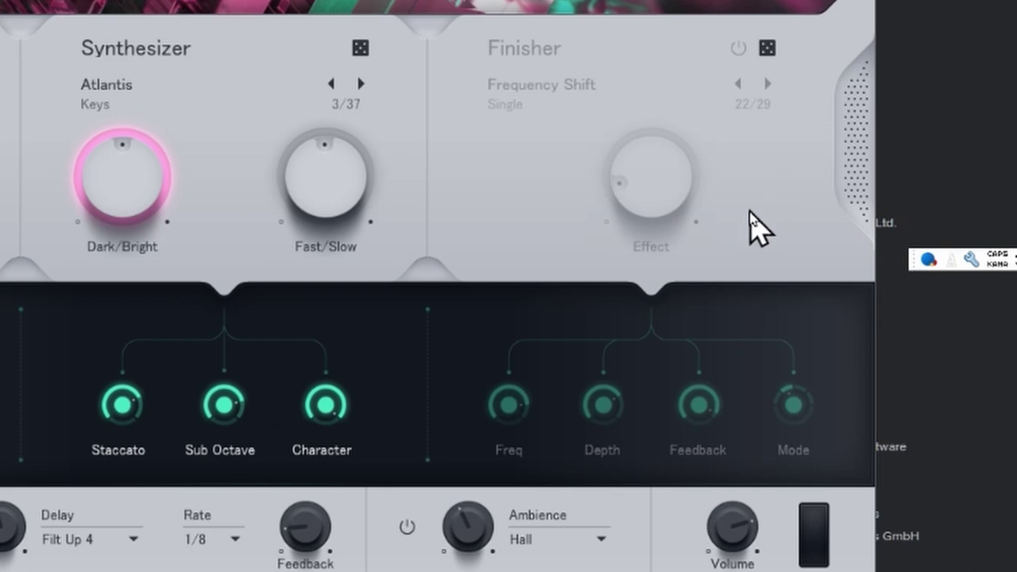
Switch the Finisher section on and raise its Effect amount to about two thirds
click(737, 49)
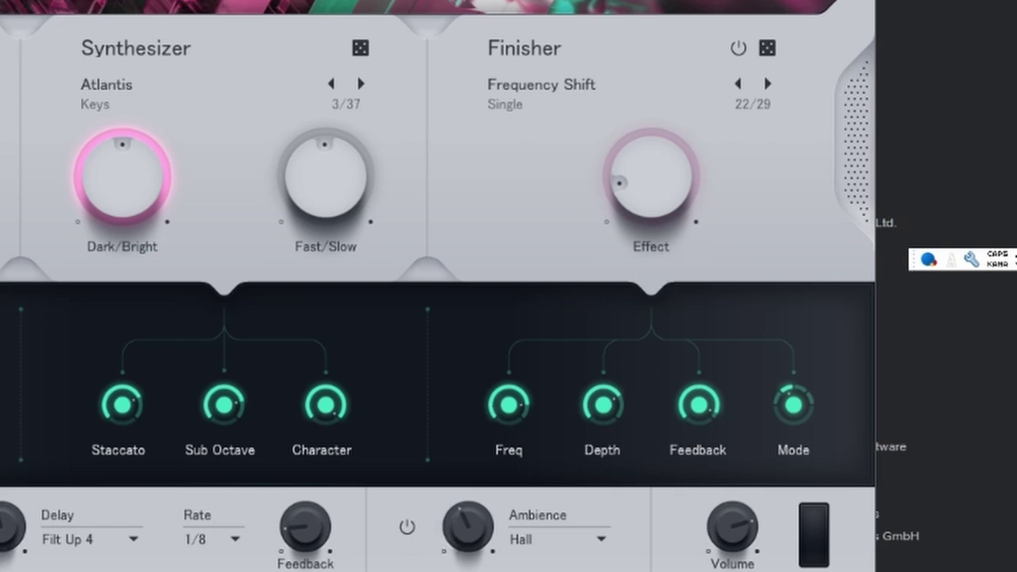
drag(674, 182, 725, 64)
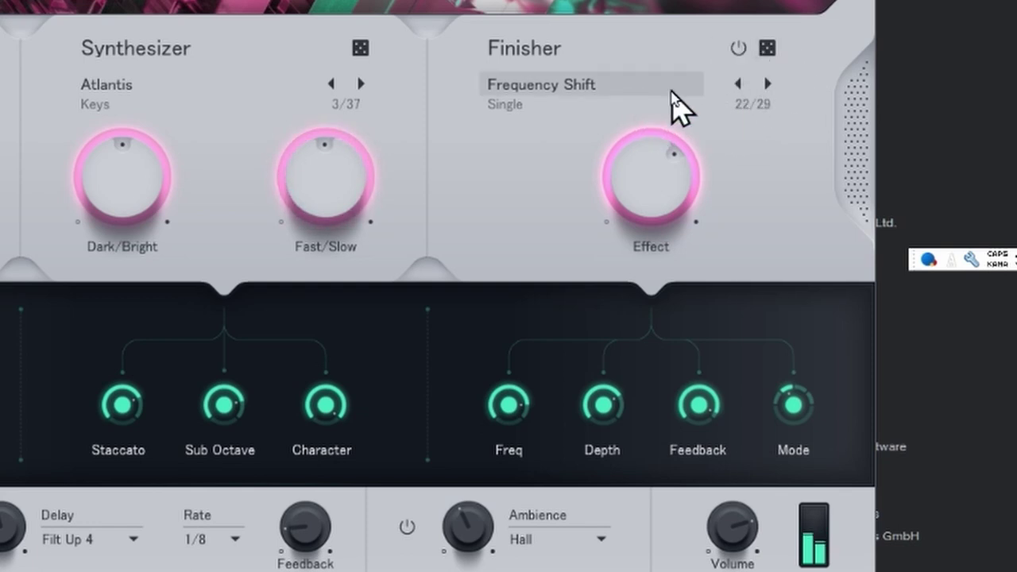
Choose Dual Warp from the Dual category as the Finisher effect and raise its Effect amount to about three quarters
click(674, 102)
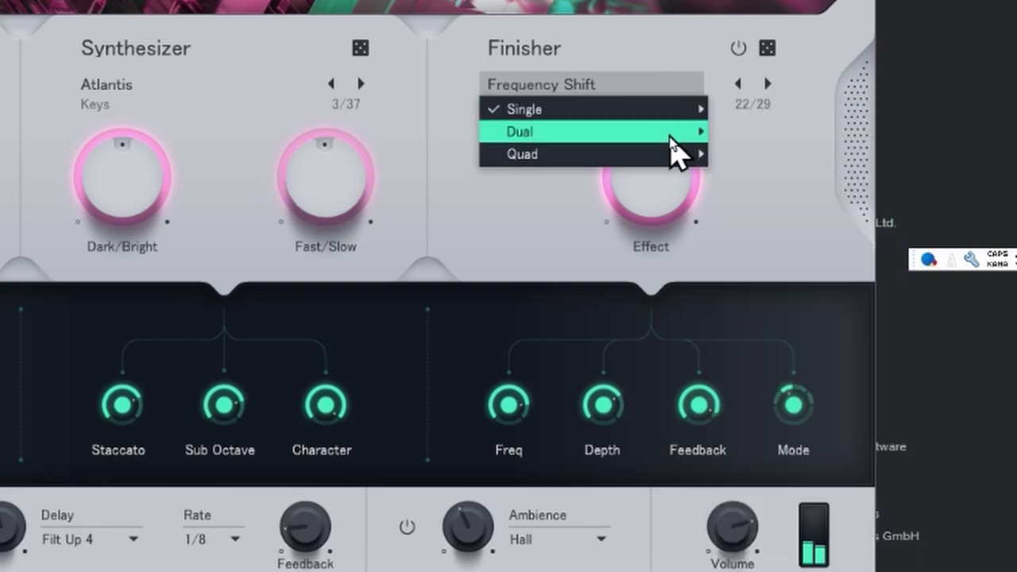
mouse_move(668, 118)
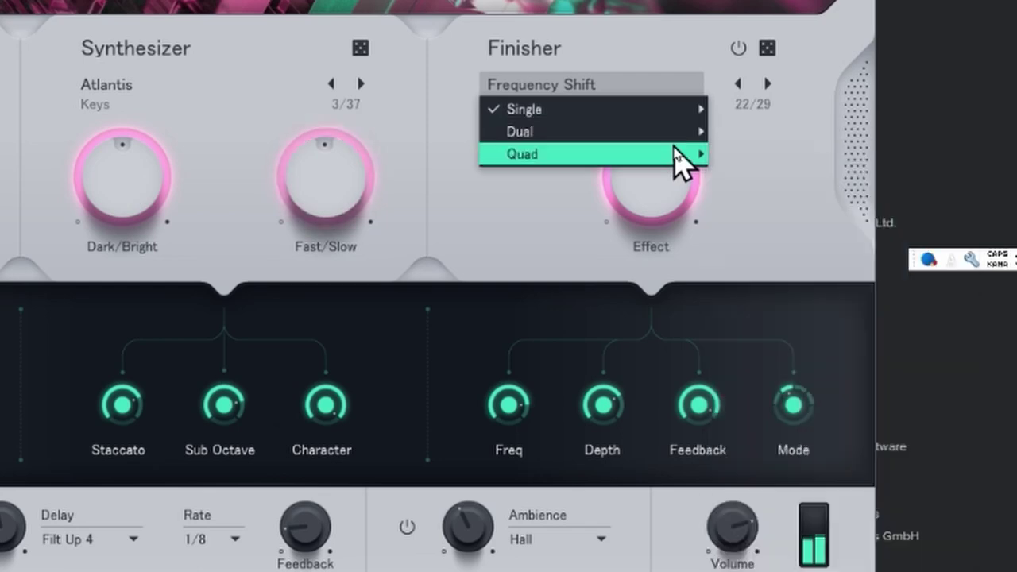
mouse_move(681, 156)
mouse_move(676, 135)
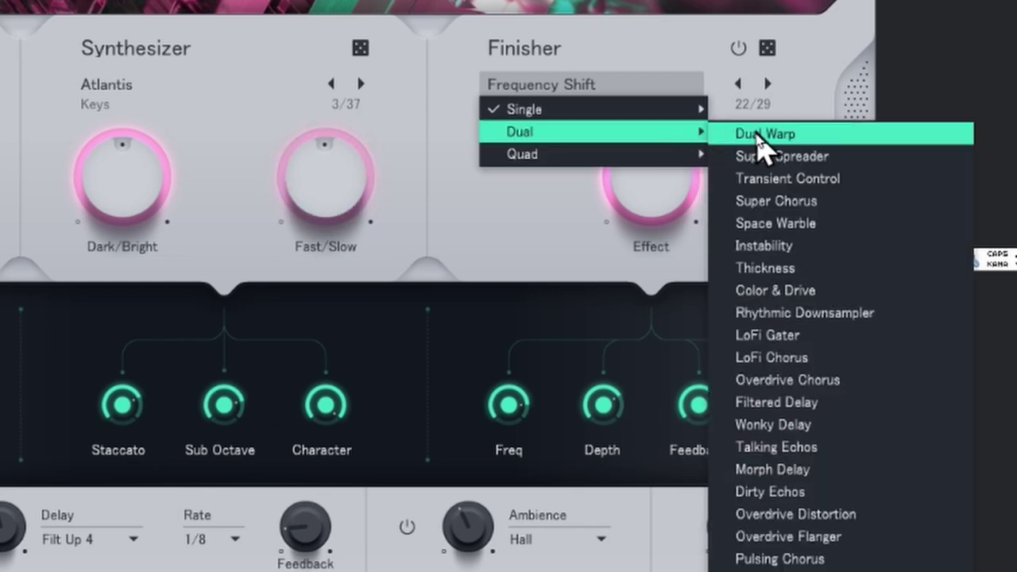
click(765, 135)
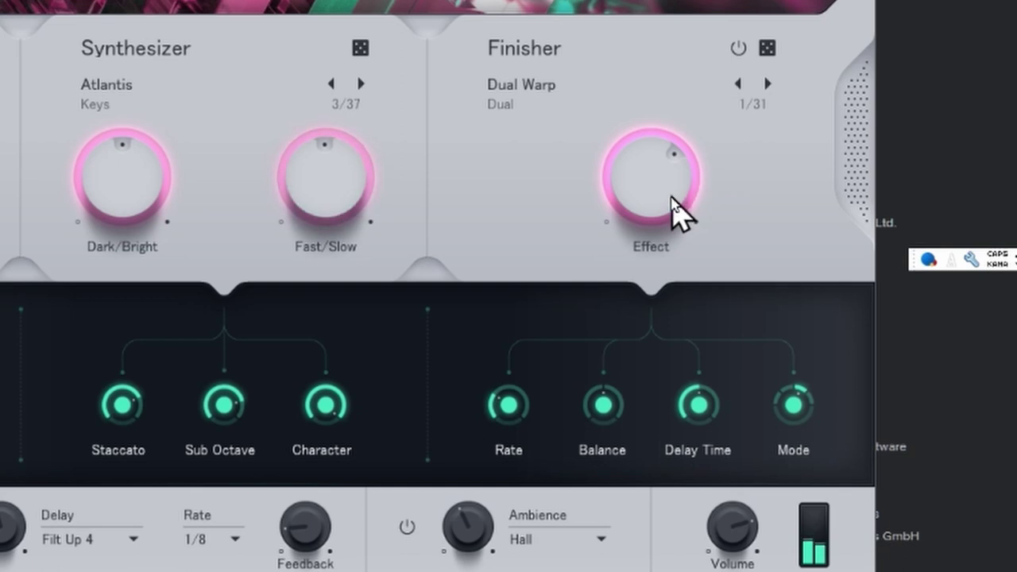
drag(671, 205, 688, 175)
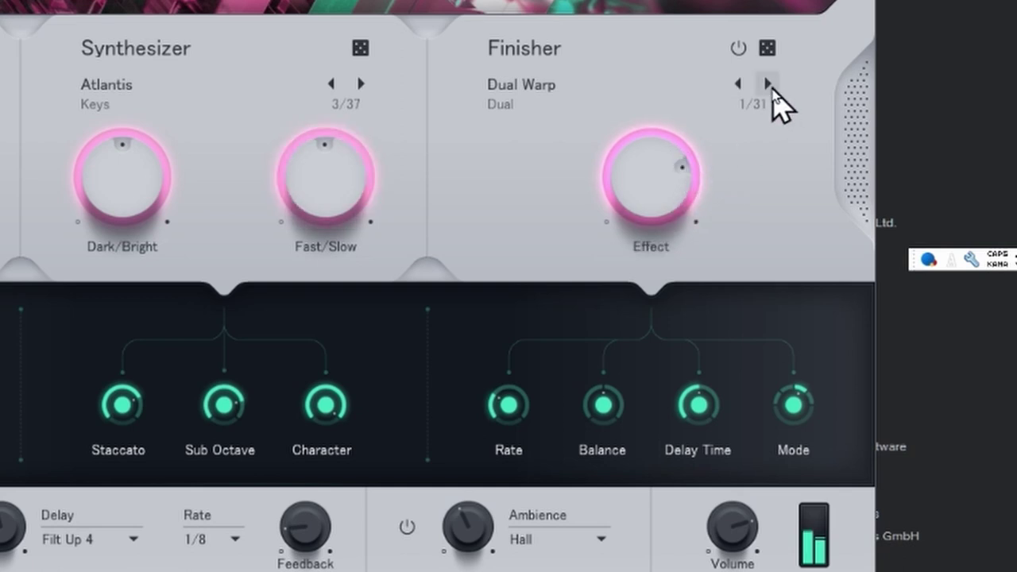
Step the Finisher effect forward to Transient Control, raise Attack/Sustain above the middle and bring Time down to about one fifth
click(768, 83)
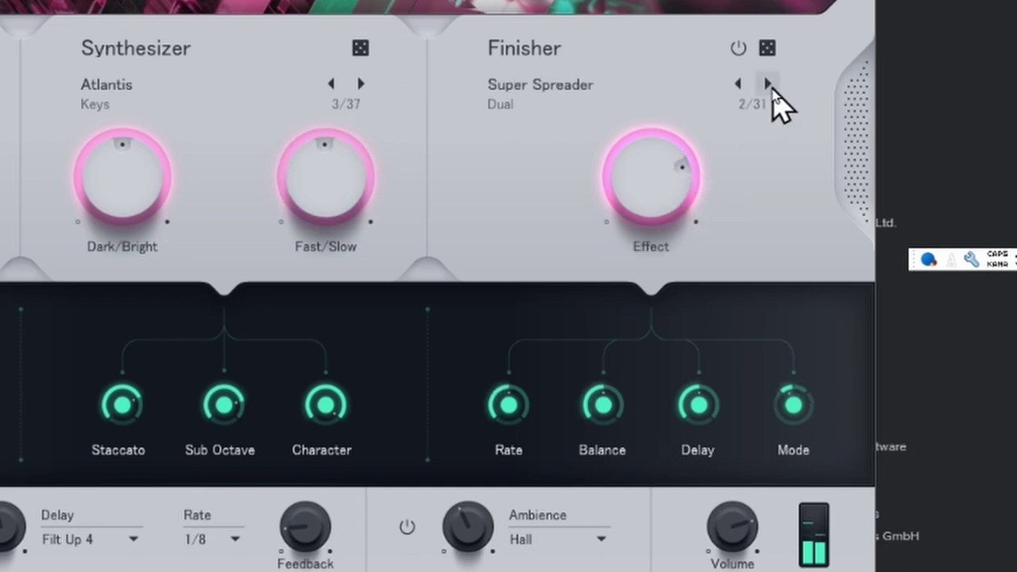
click(768, 84)
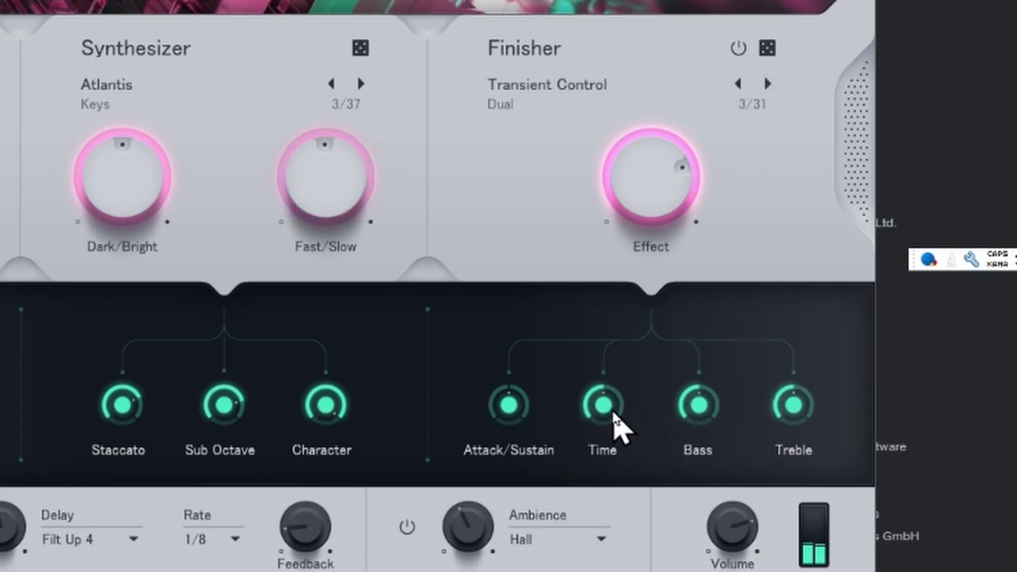
drag(600, 429, 597, 352)
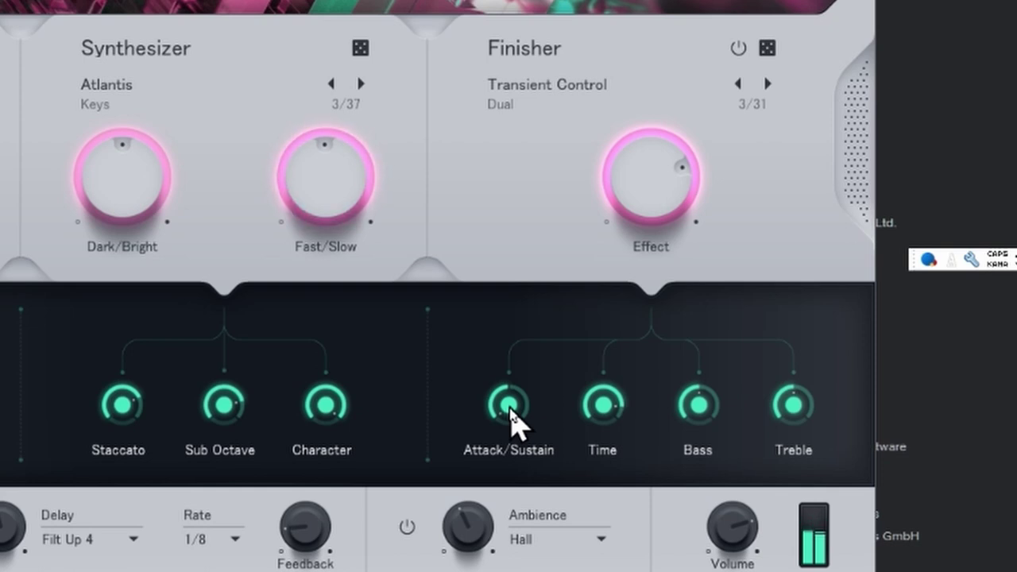
drag(509, 409, 597, 230)
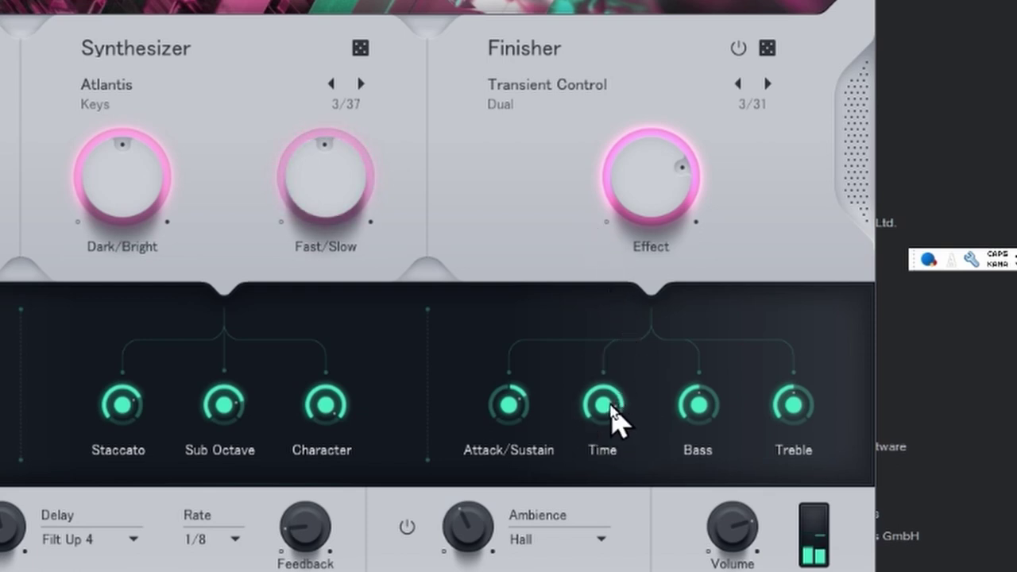
drag(614, 418, 533, 566)
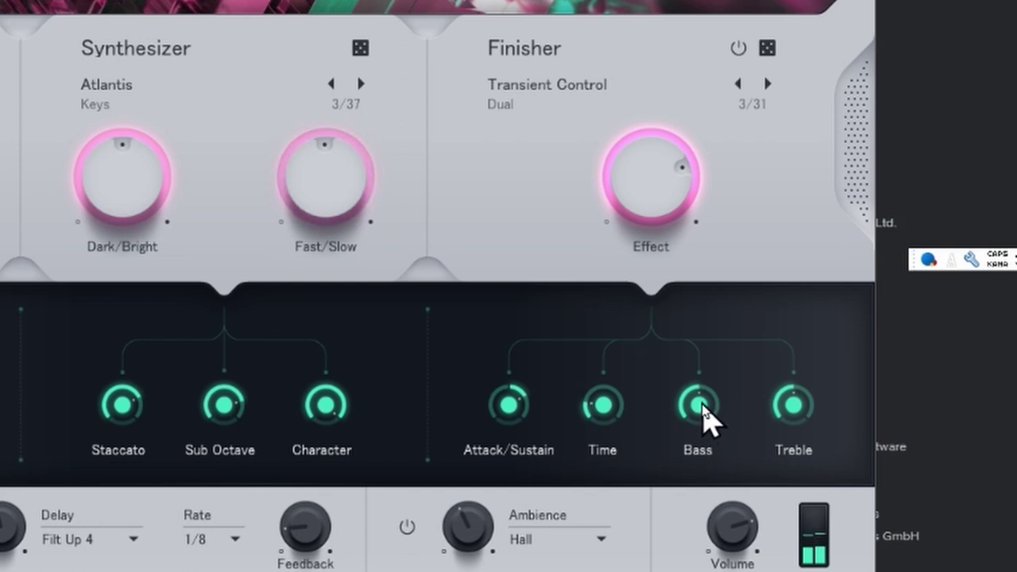
Try Transient Control's Bass at maximum, lower it to just below the middle and raise Treble
drag(703, 403, 774, 253)
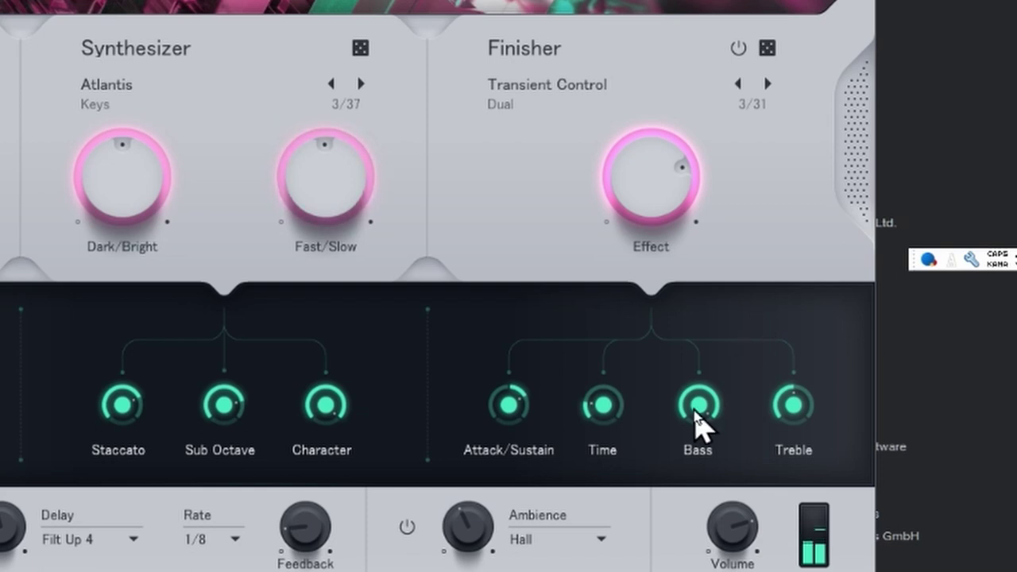
drag(697, 422, 667, 571)
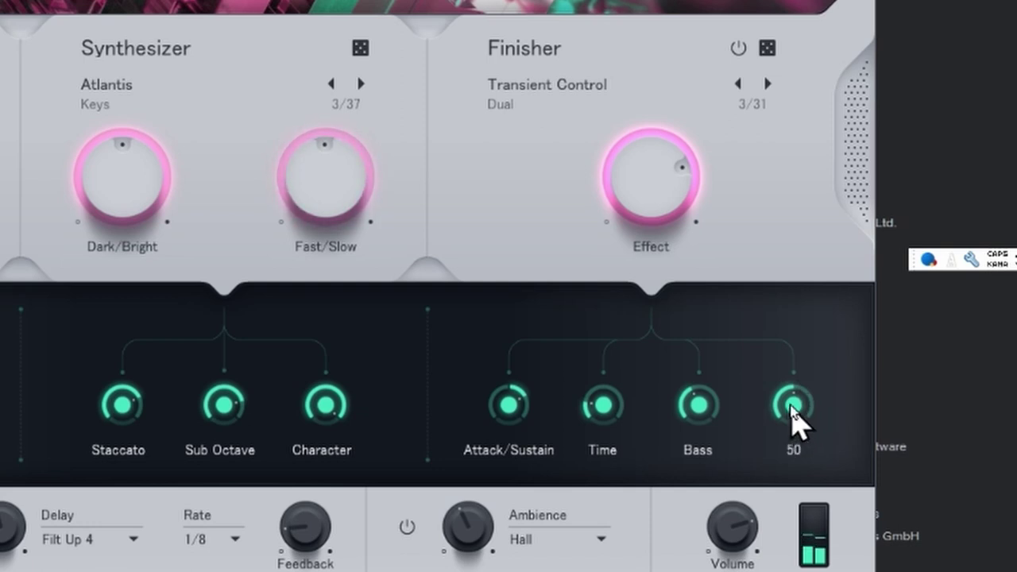
drag(793, 416, 801, 328)
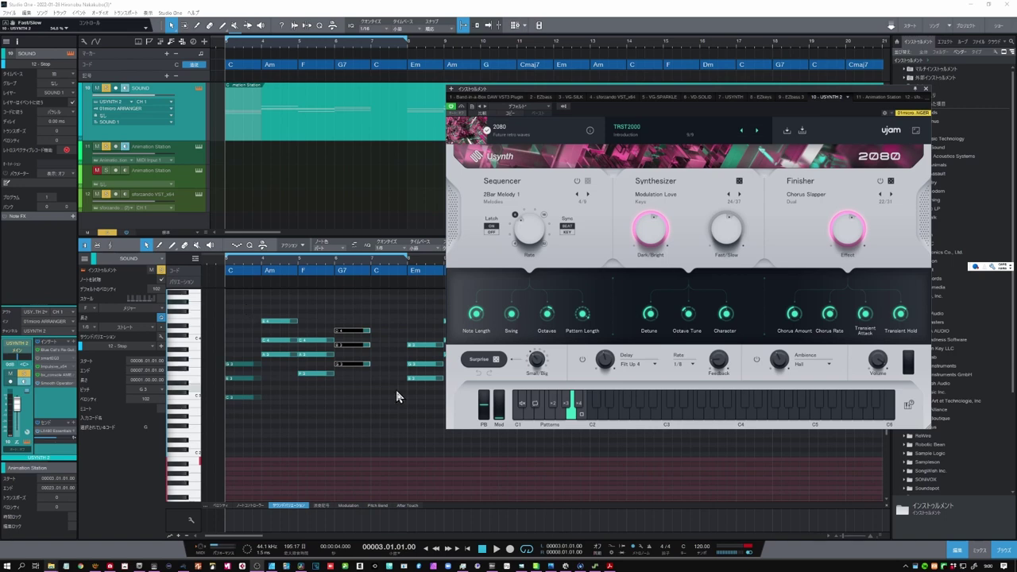
Play the song with the playhead just past bar 6, at the late G7 notes, and switch Sequencer Sync to Key
click(495, 548)
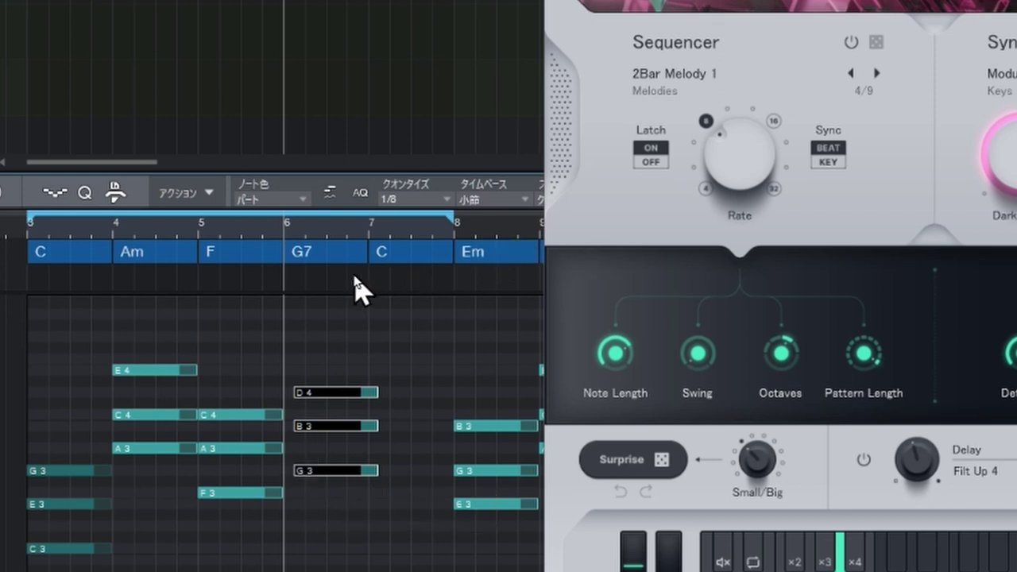
click(291, 234)
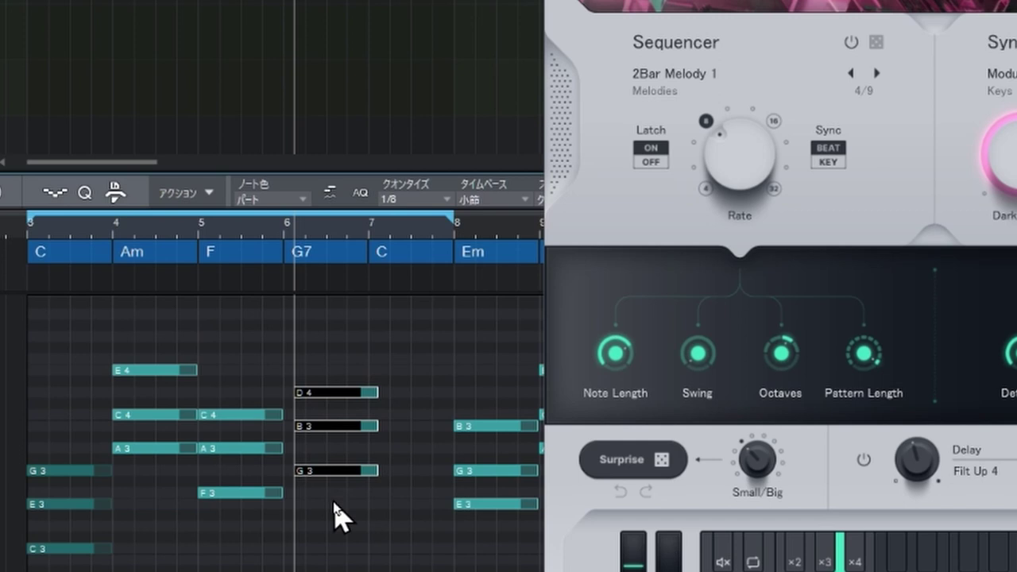
click(828, 164)
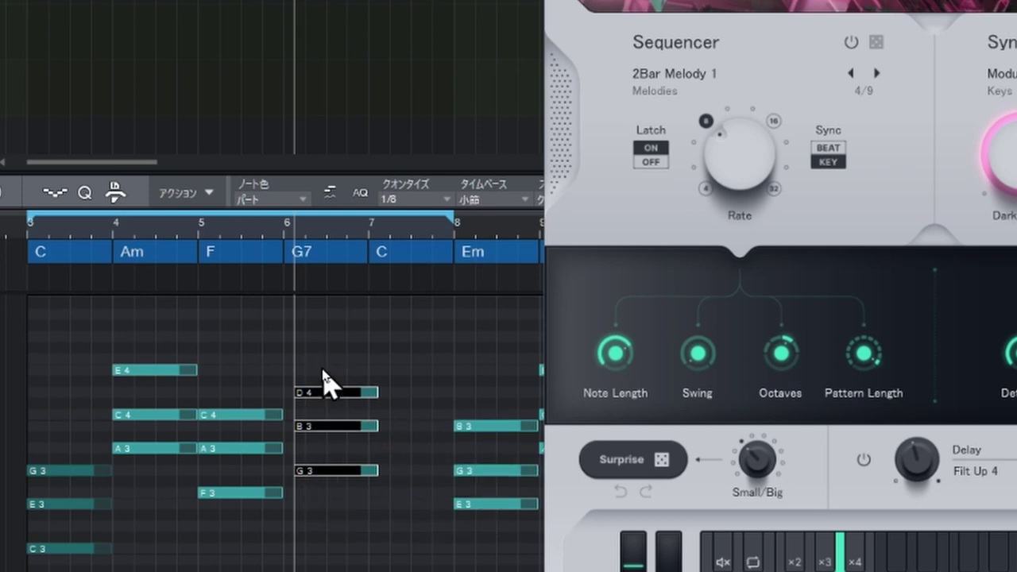
Set the Sequencer's Sync mode back to Beat and play the song from bar 5
click(828, 148)
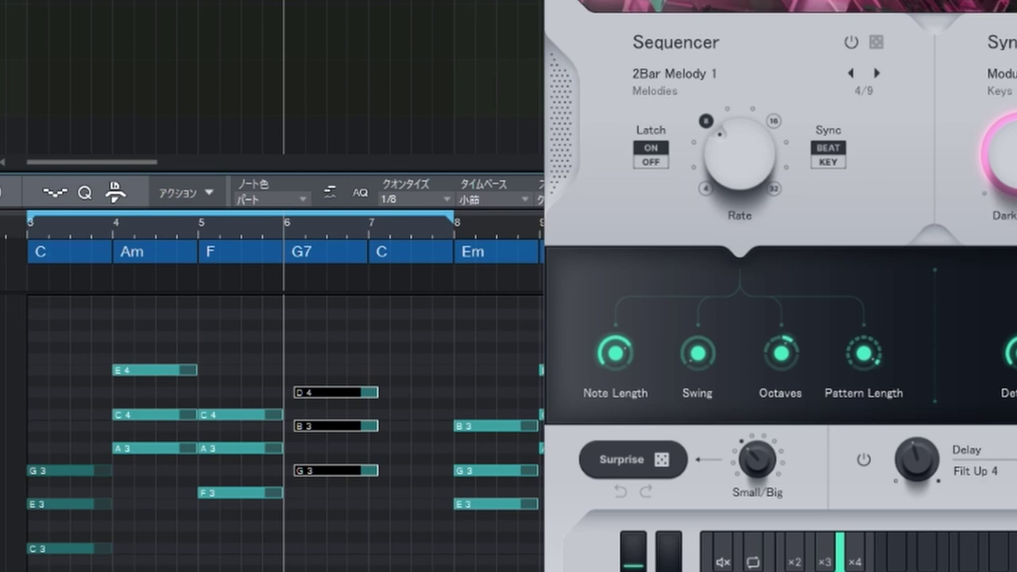
click(195, 229)
key(space)
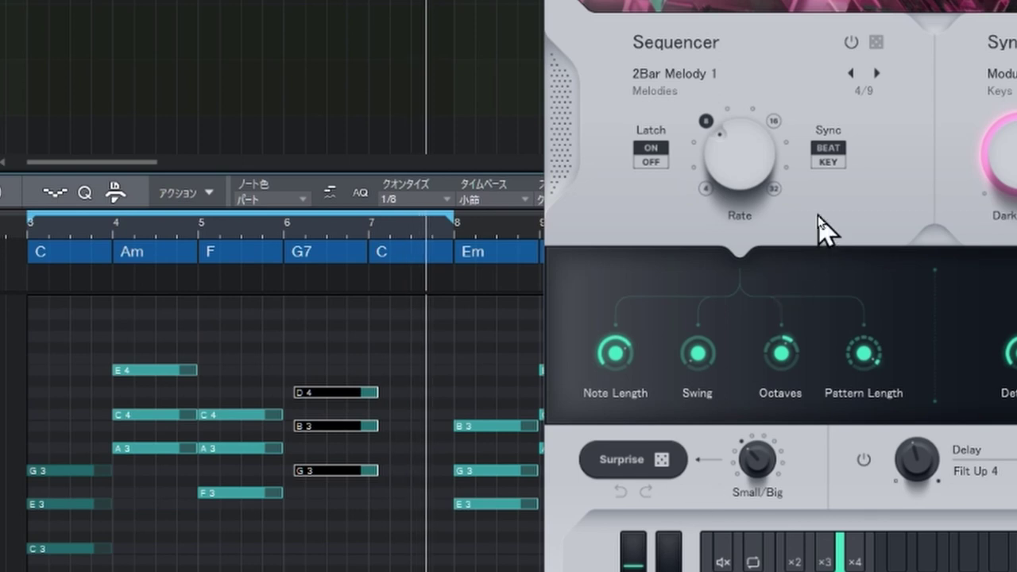
Set the Sequencer's Sync mode to Key and return the playhead to bar 5 for comparison
click(839, 166)
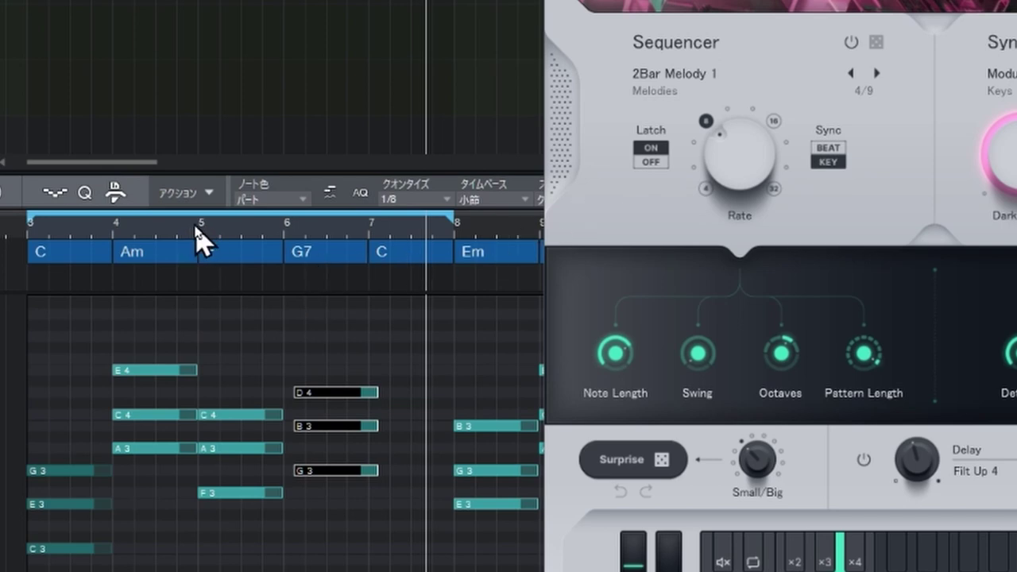
click(197, 227)
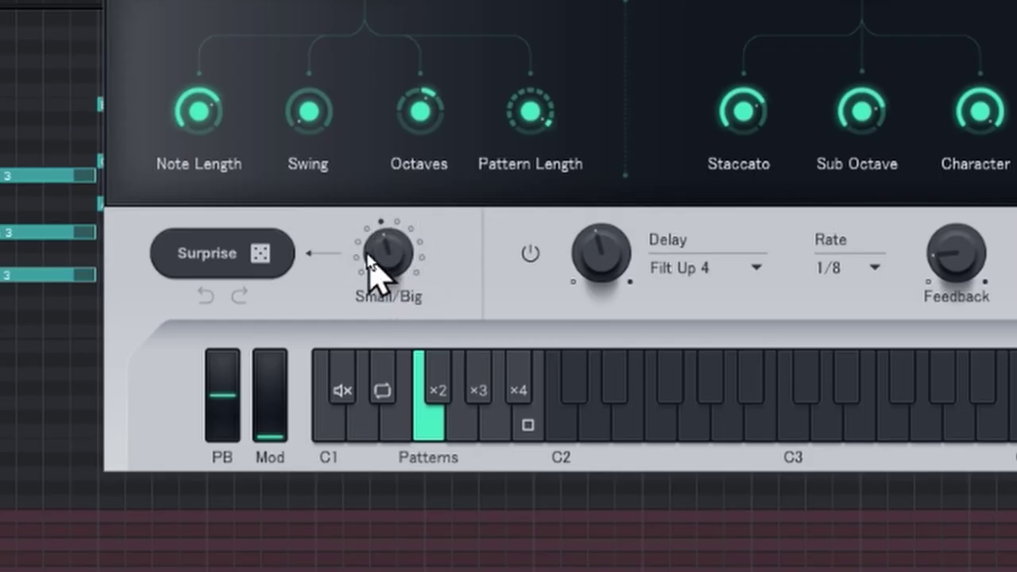
Raise the Surprise randomiser's Small/Big amount to about three quarters
click(418, 244)
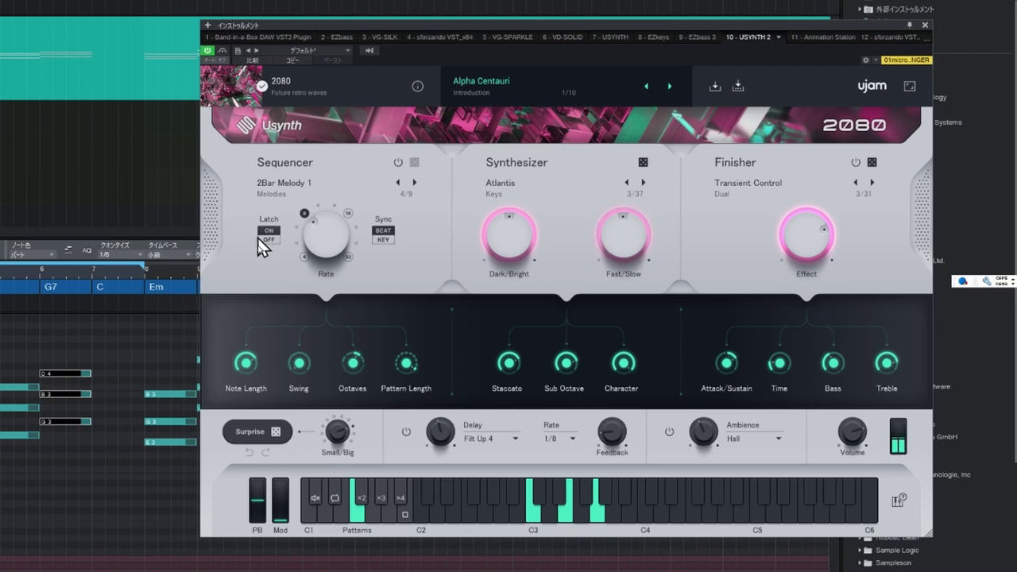
Randomise the sound four times with Surprise at the large change amount to hear how strongly it varies
click(265, 433)
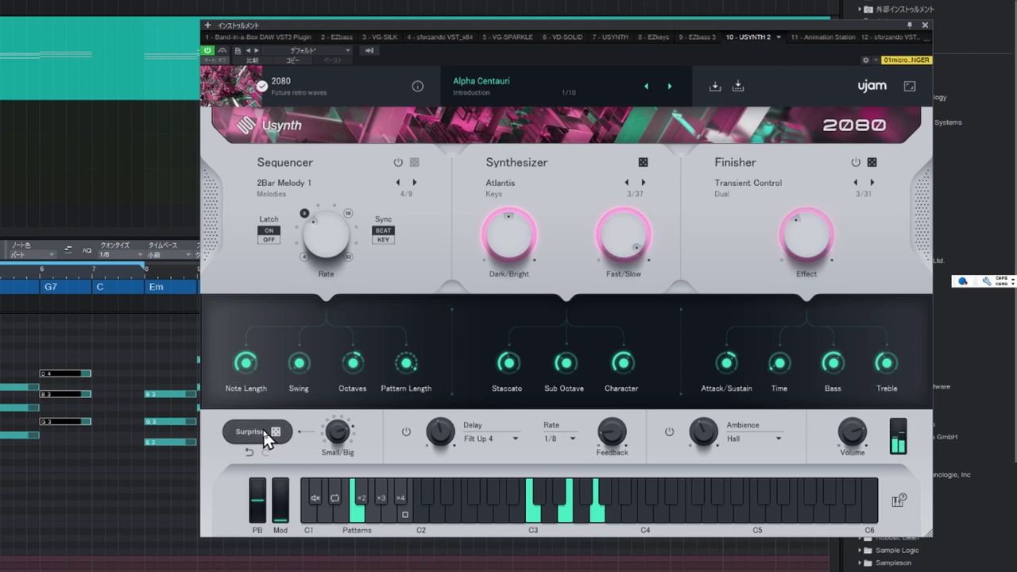
click(265, 433)
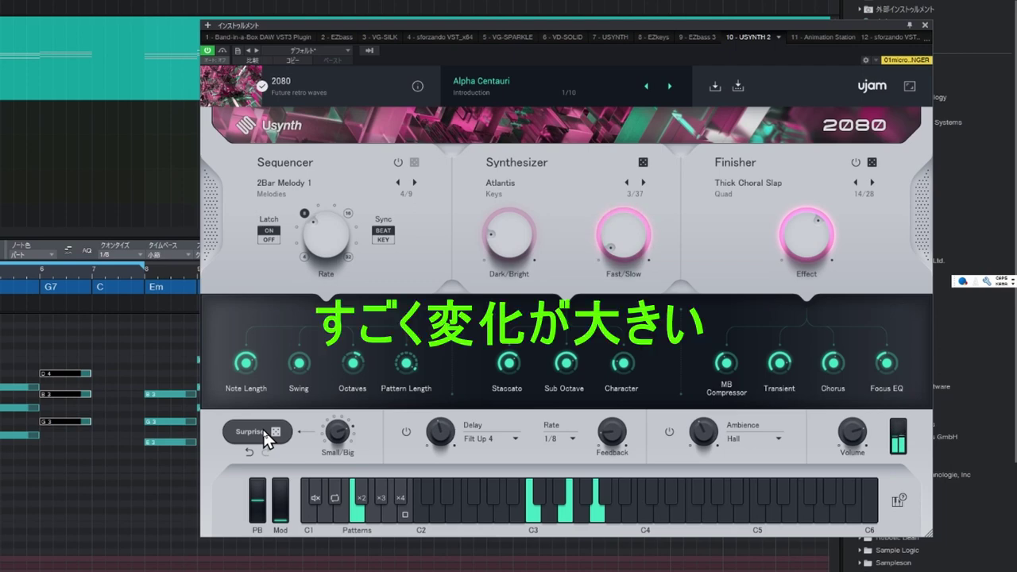
click(264, 434)
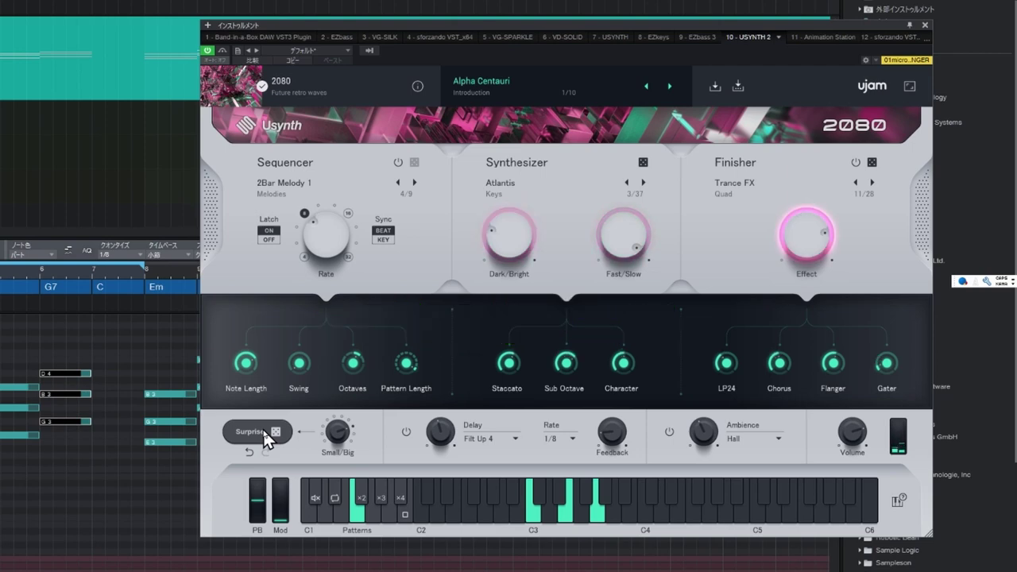
click(265, 433)
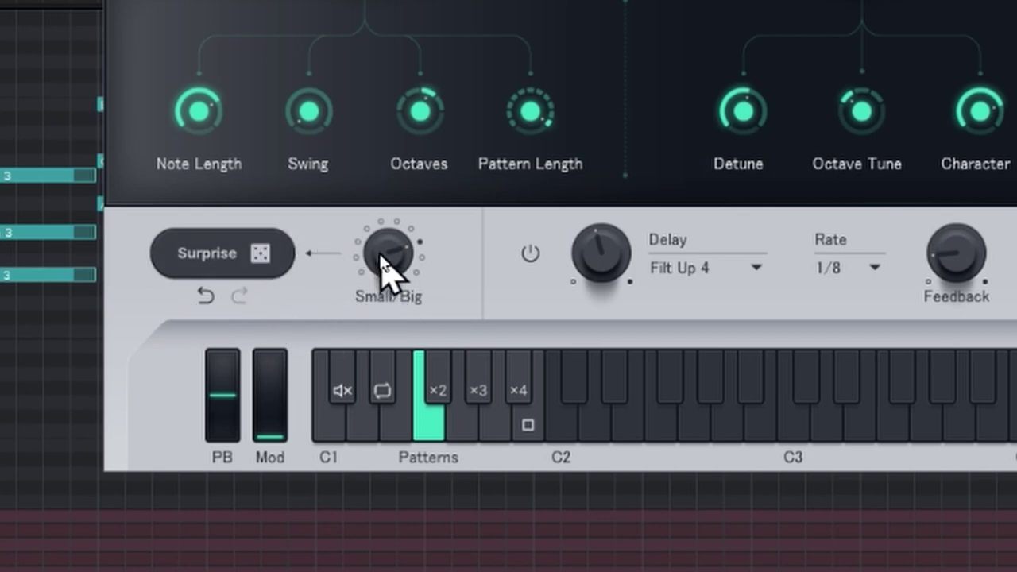
Lower the Surprise Small/Big amount to below half and randomise the Modulation Love sound three times
drag(381, 262, 261, 436)
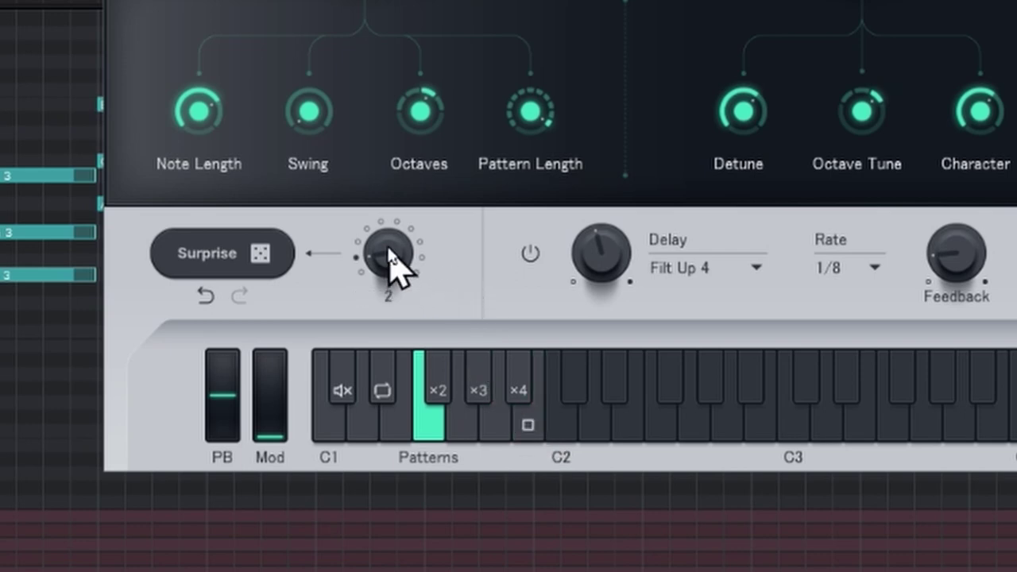
drag(390, 257, 395, 209)
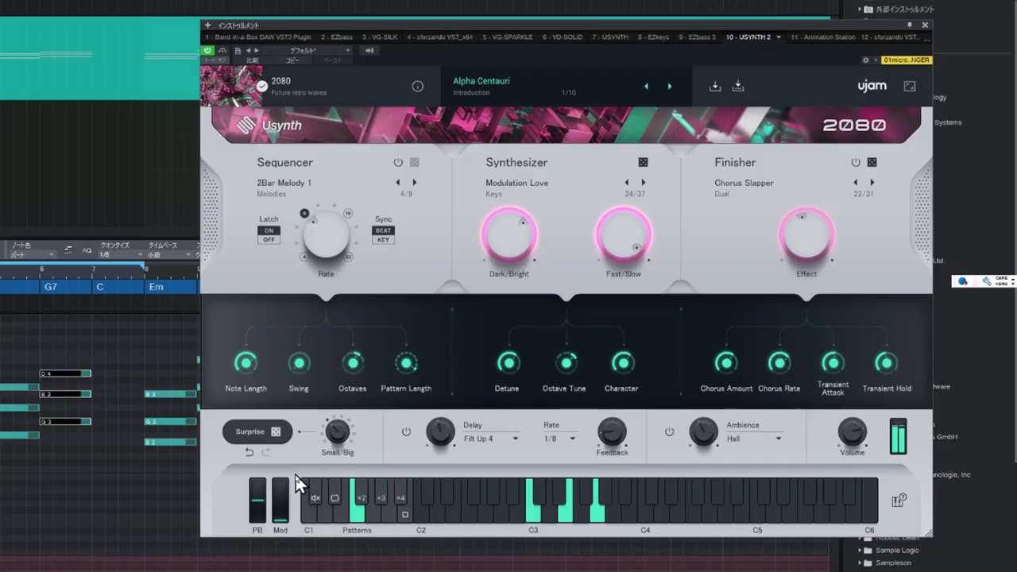
click(262, 436)
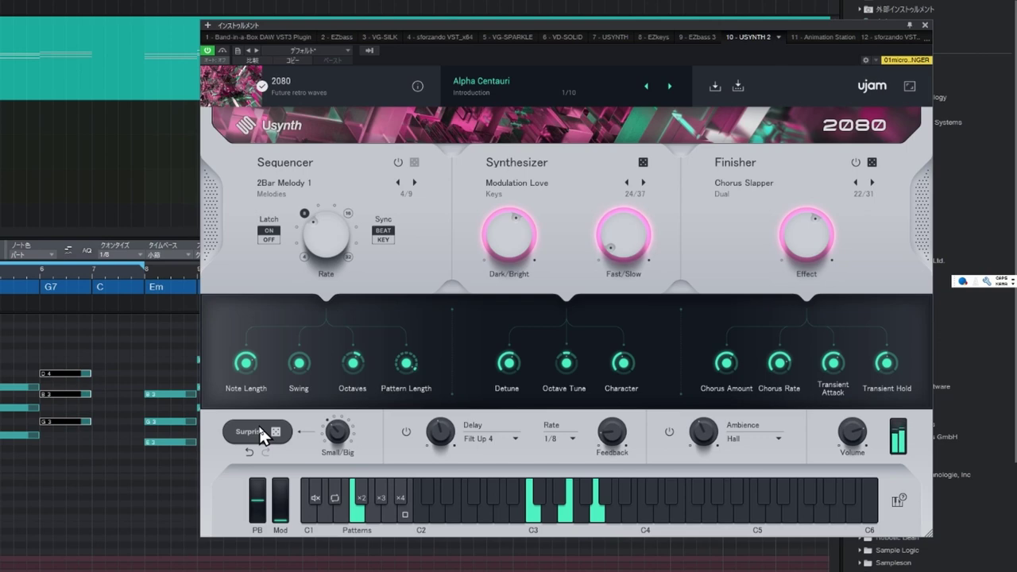
click(263, 435)
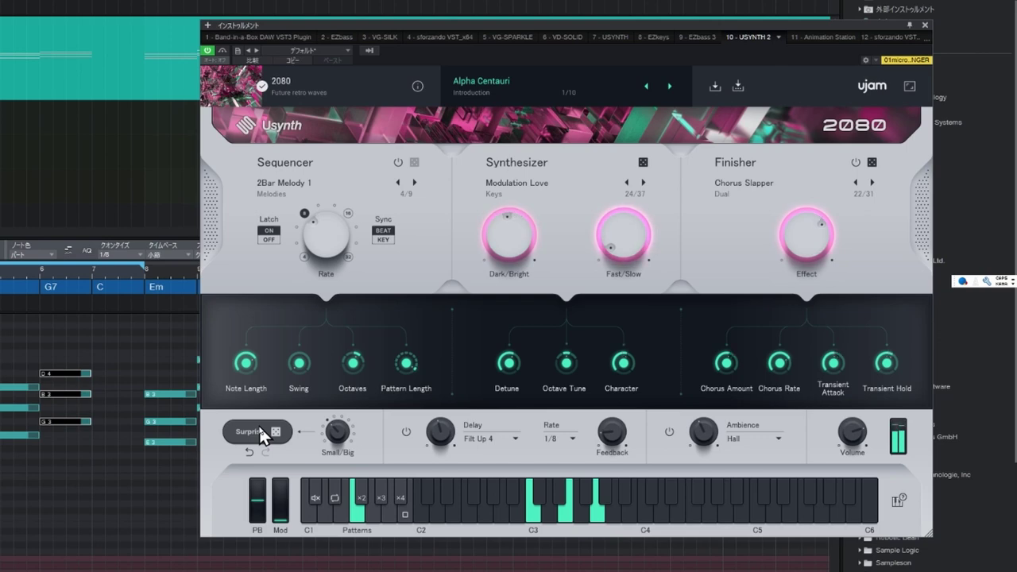
click(262, 435)
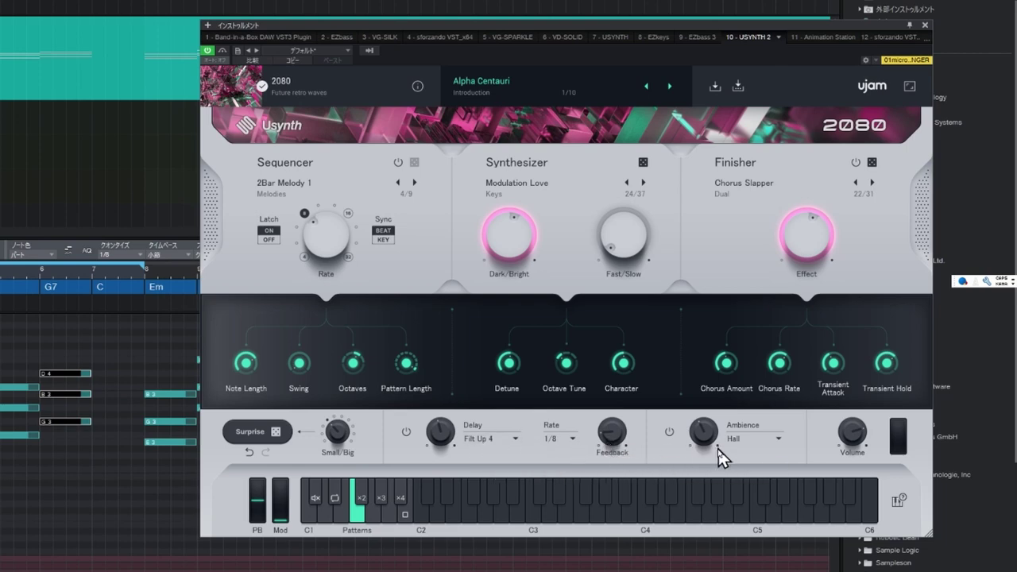
Look over the available Ambience types without changing the choice, and switch the Sequencer off and back on
click(762, 439)
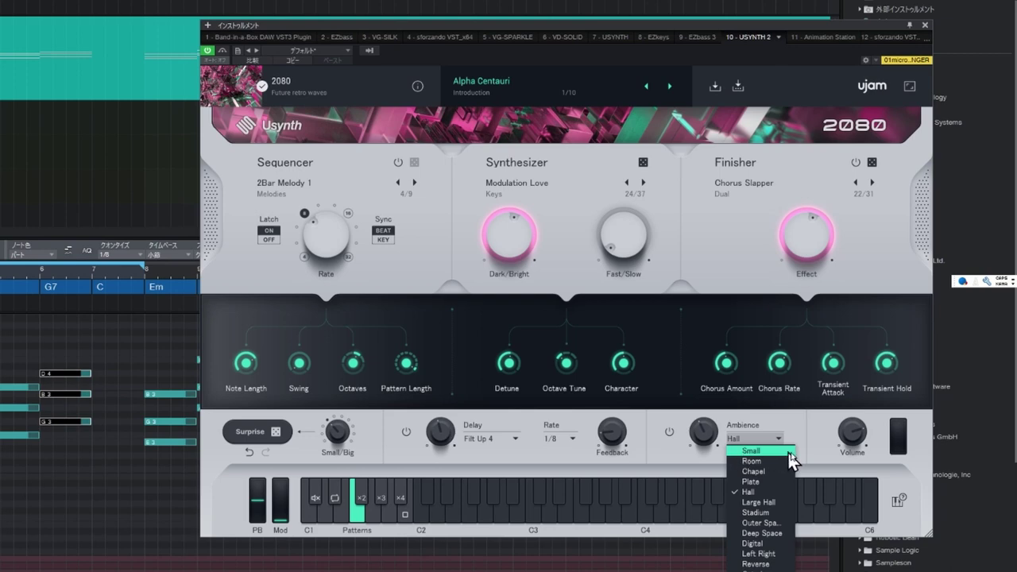
click(850, 439)
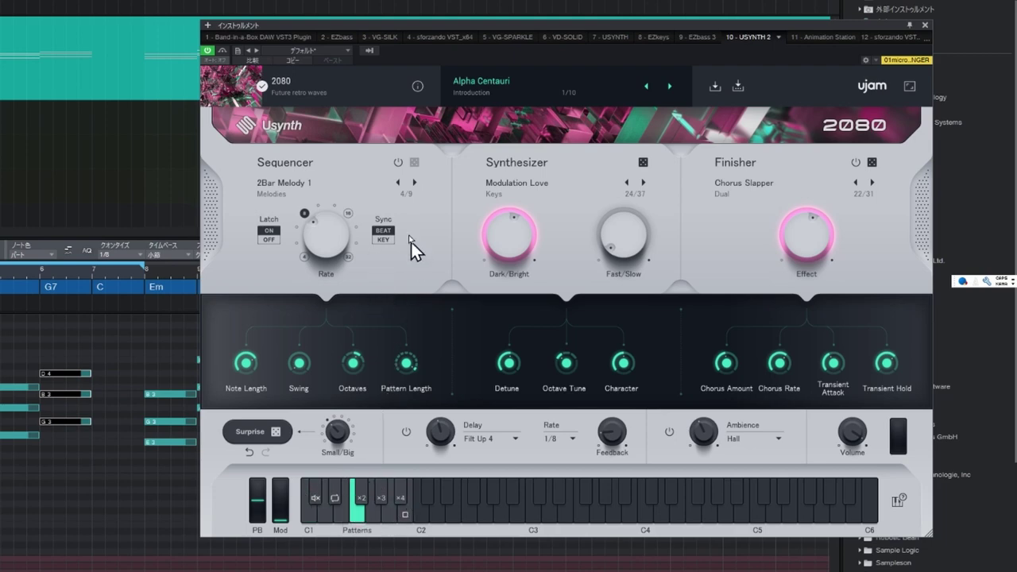
click(399, 163)
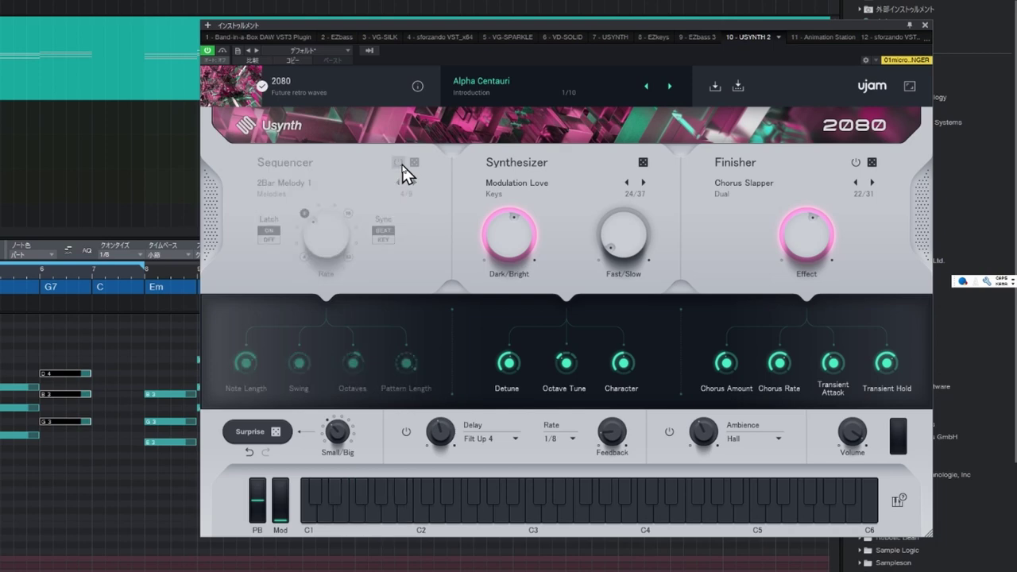
click(399, 164)
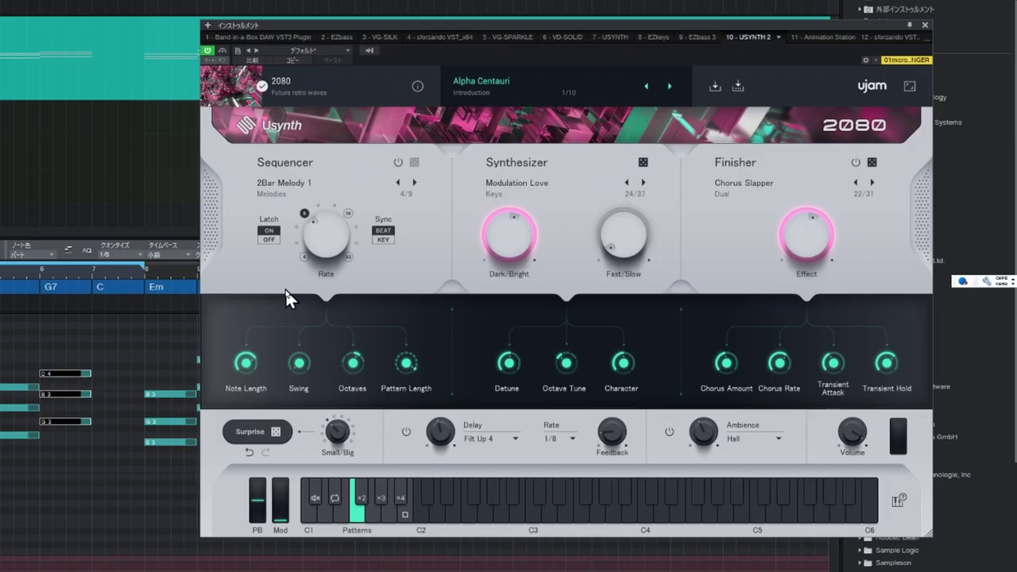
Play the song and try the Stop, Quadruple, Mute and Repeat key switches in the keyboard's lowest octave
key(space)
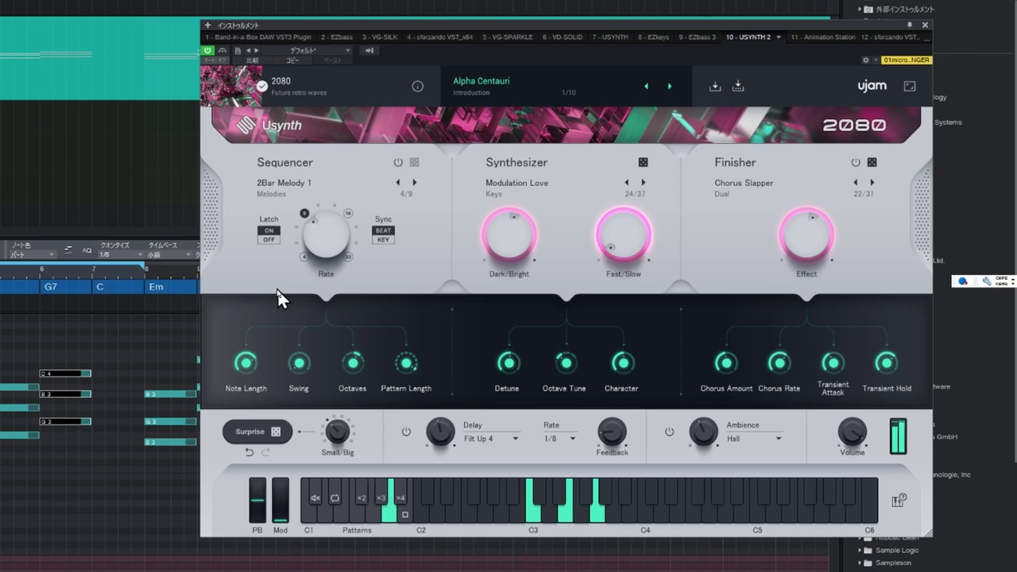
click(407, 517)
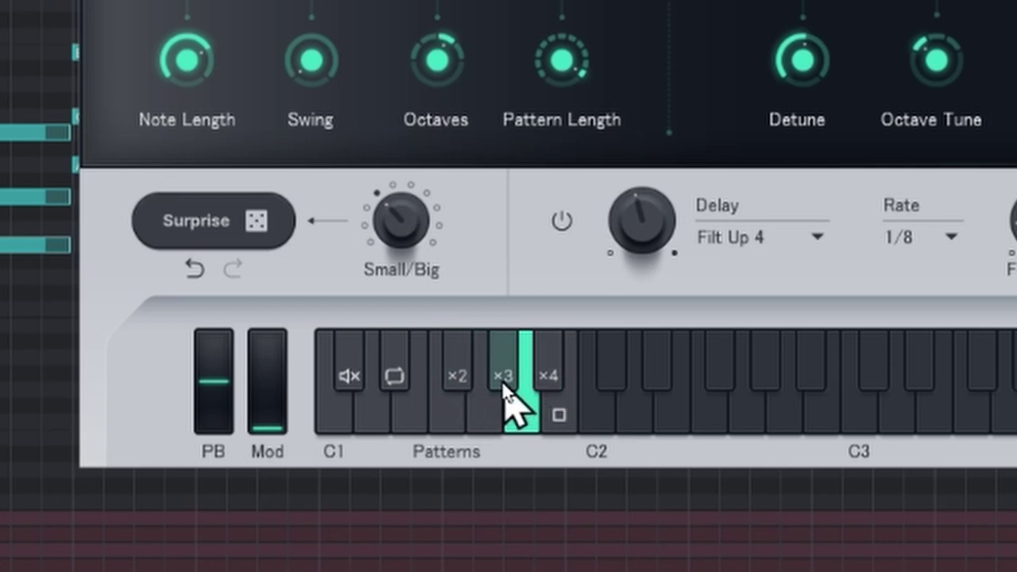
click(551, 392)
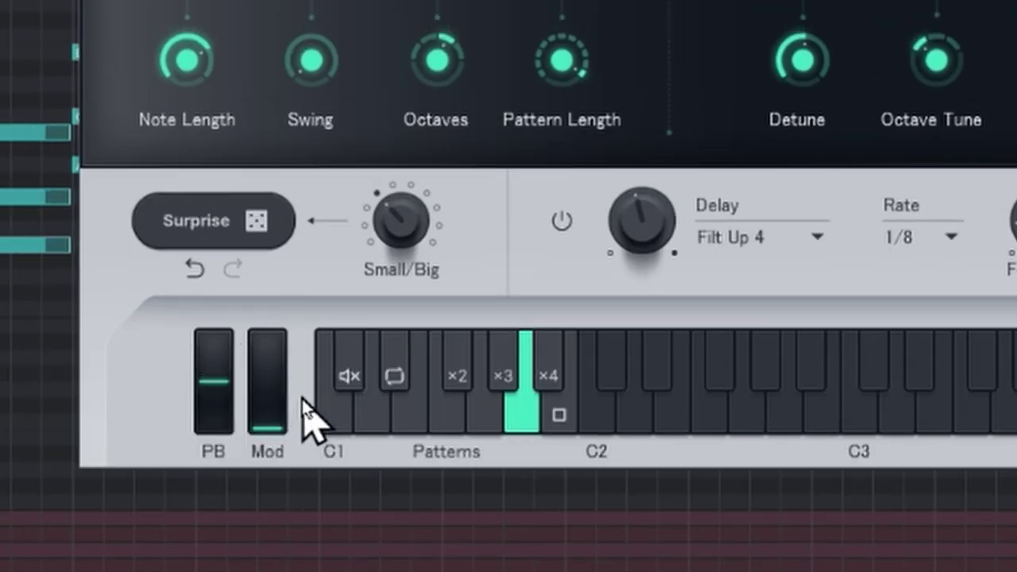
click(350, 405)
click(401, 416)
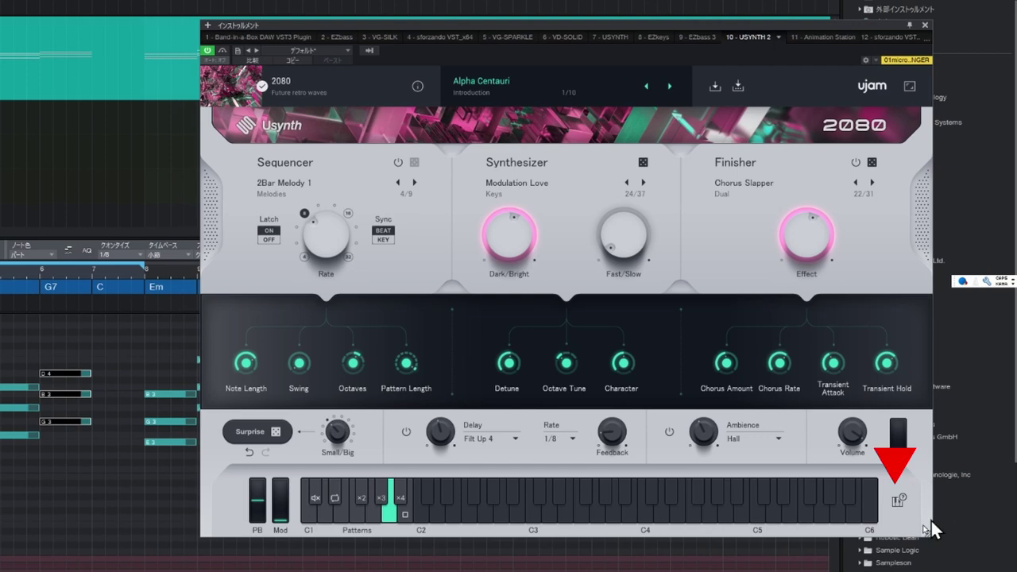
Open the keyboard settings, set the Bend Range to 7 and try a higher Dynamic amount
click(894, 501)
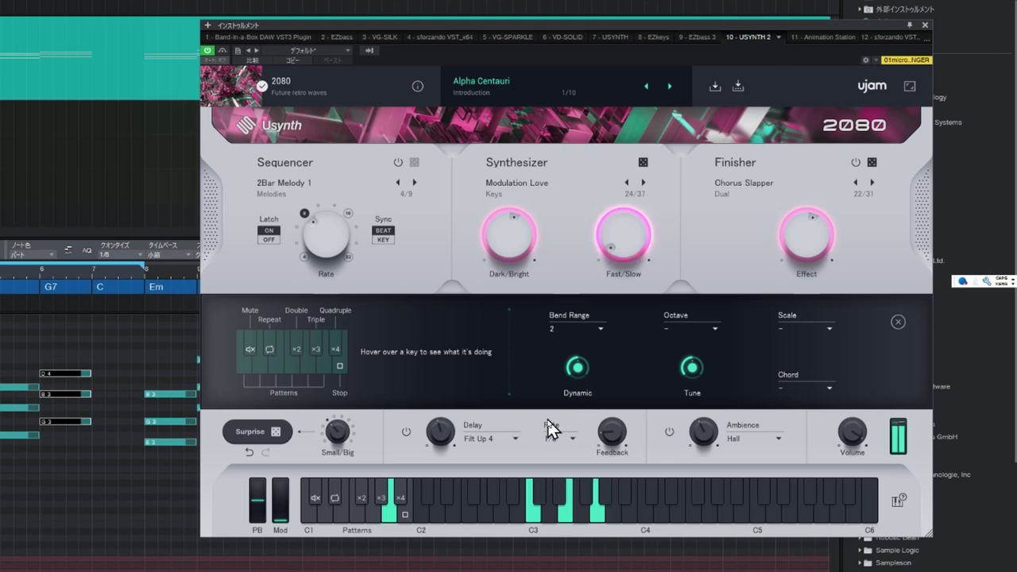
click(601, 334)
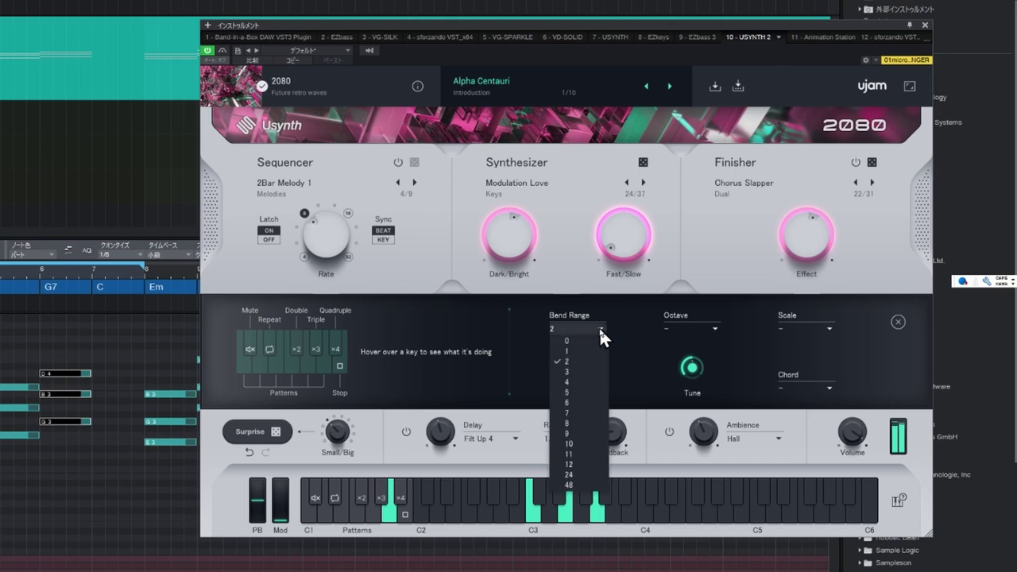
click(579, 413)
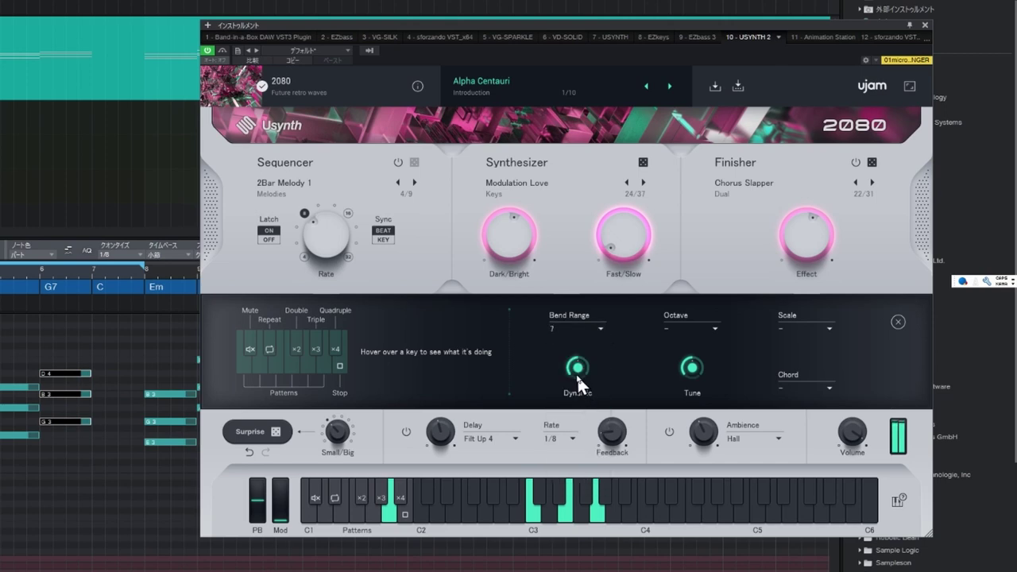
drag(575, 370, 594, 314)
Set the Bend Range to 11 and sweep the Dynamic amount, leaving it at a low setting
click(599, 331)
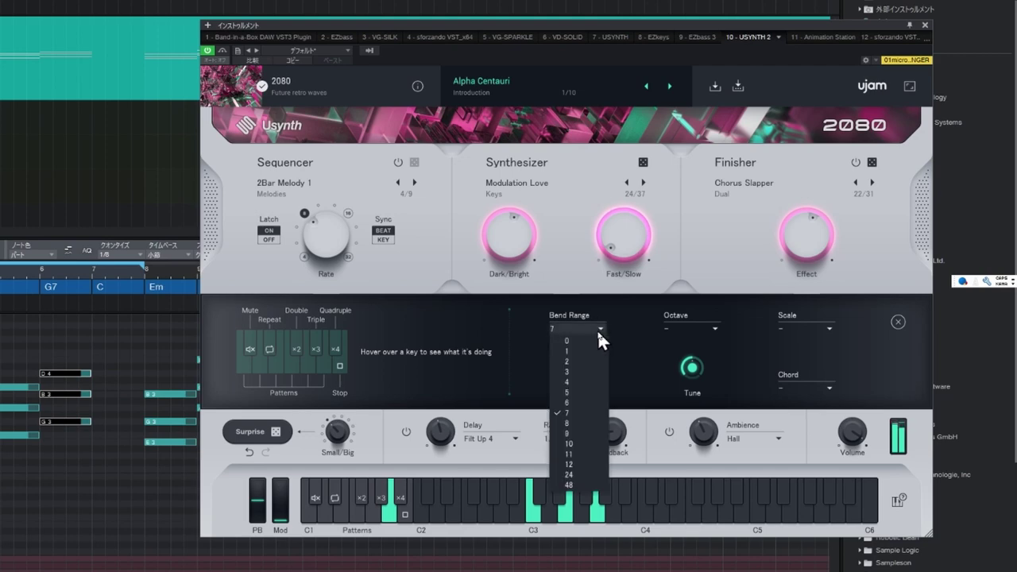
click(585, 458)
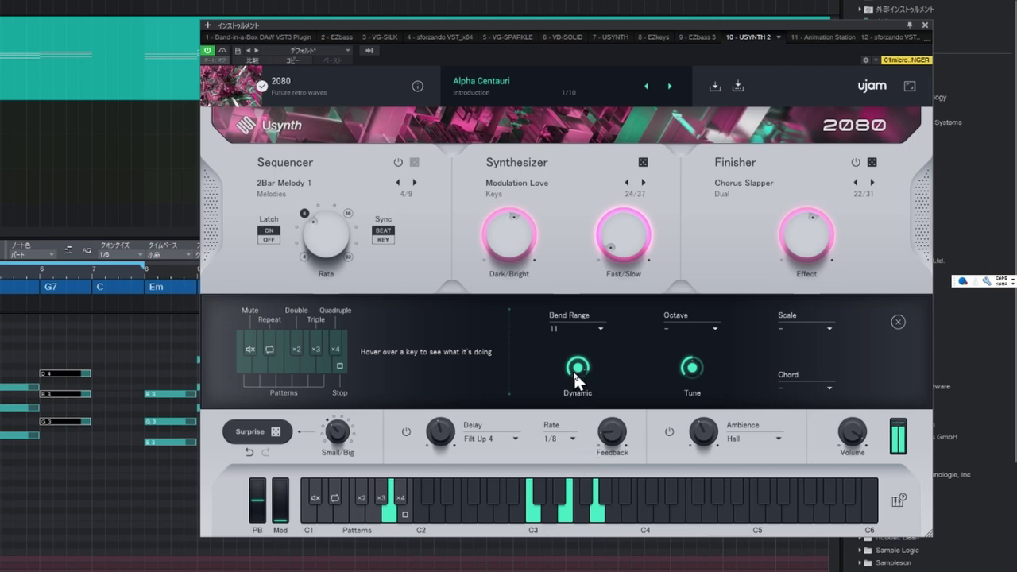
drag(574, 371, 551, 490)
drag(578, 374, 635, 232)
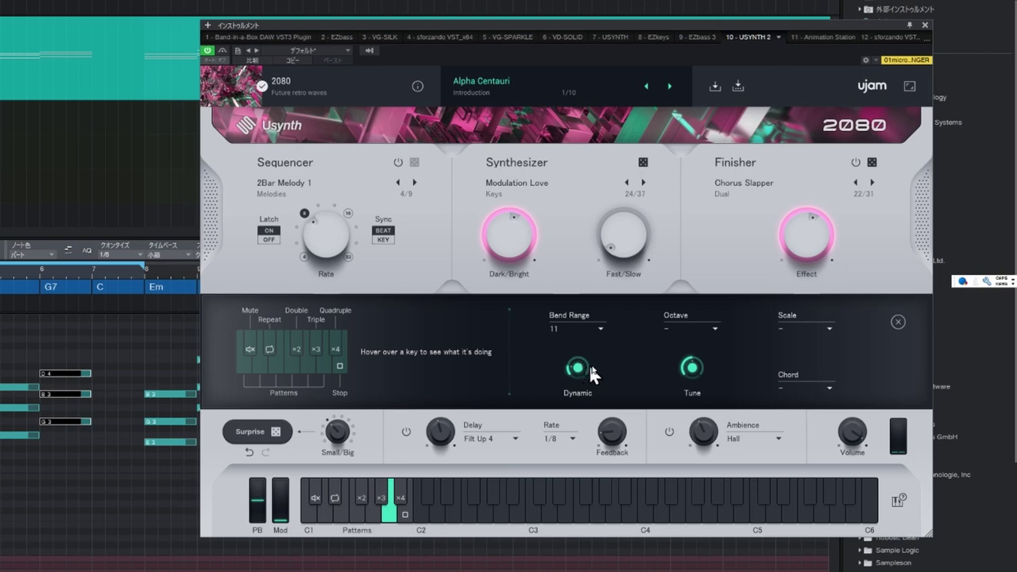
Compare the Octave shifts +1 and +2 on the playing sound and leave Octave at -2
click(720, 328)
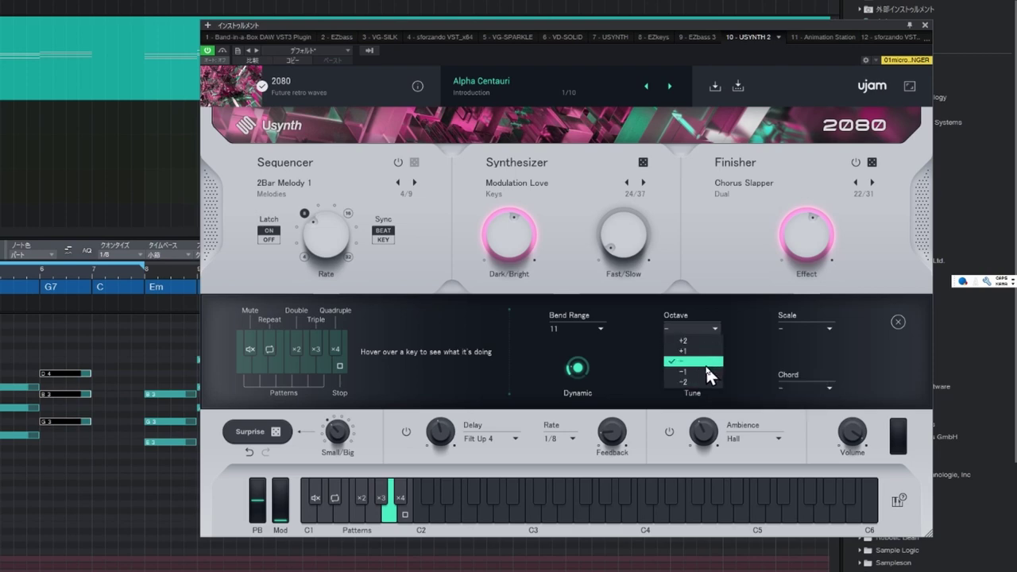
click(740, 308)
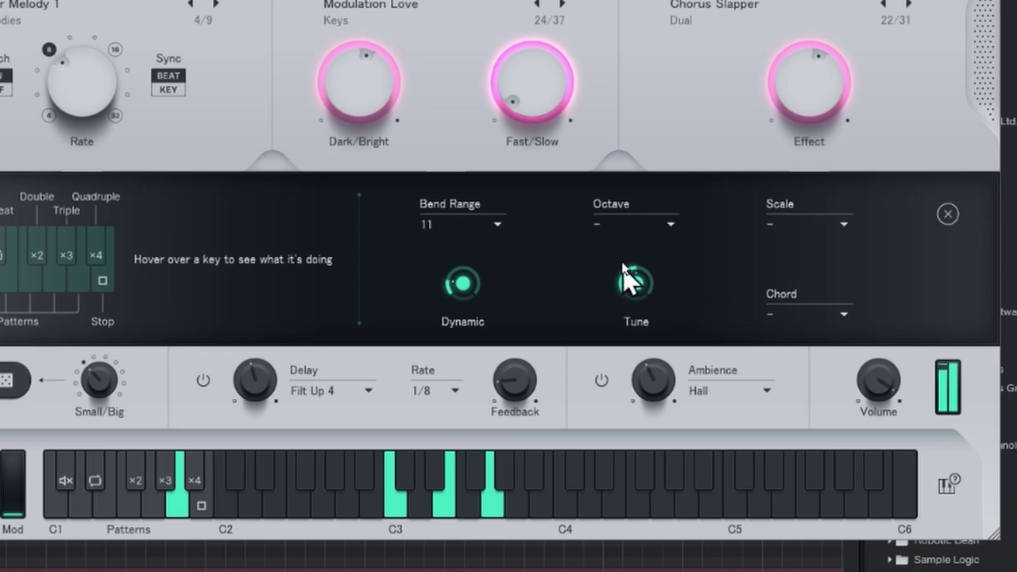
click(643, 225)
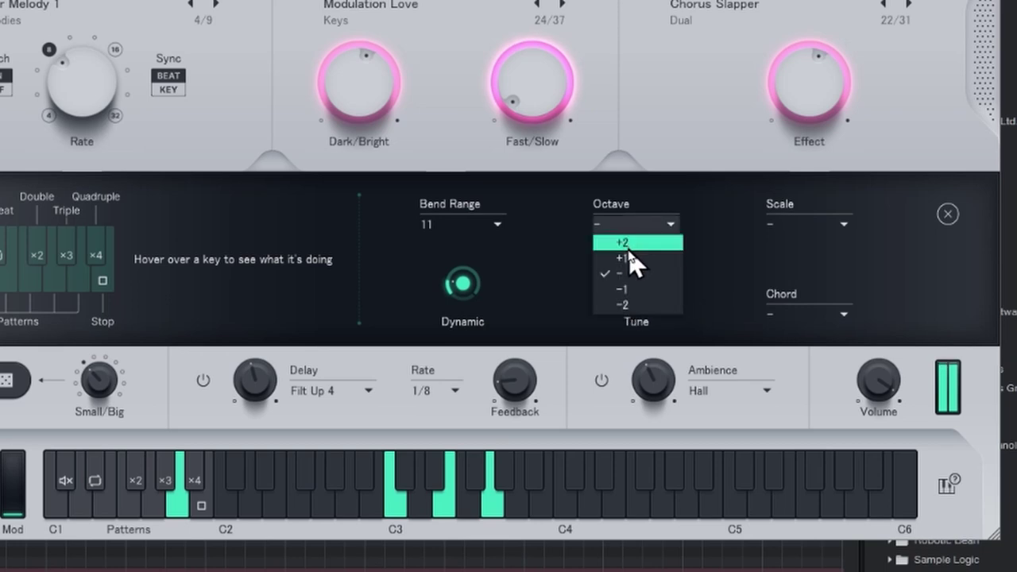
click(640, 259)
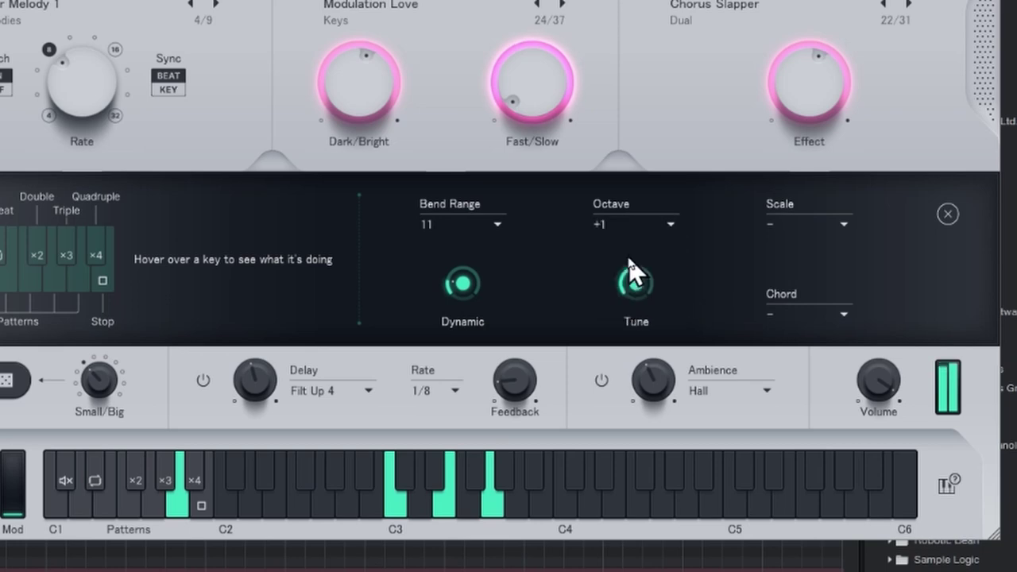
click(642, 228)
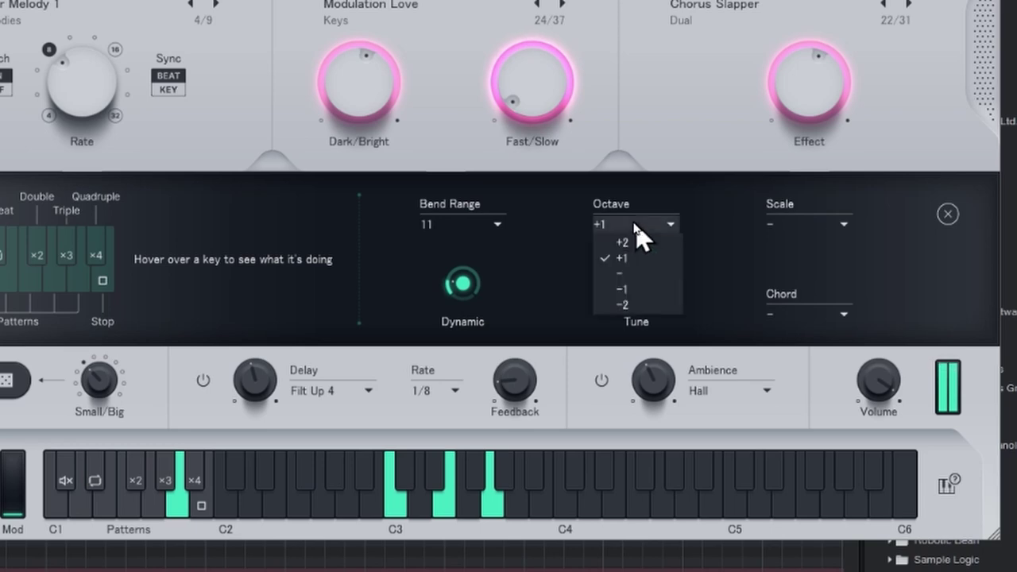
click(619, 243)
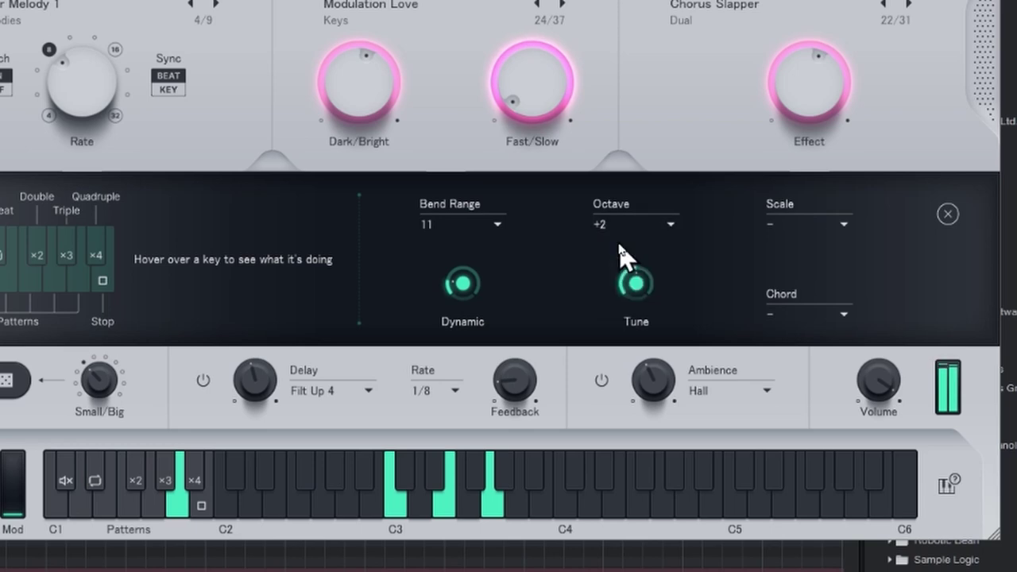
click(648, 231)
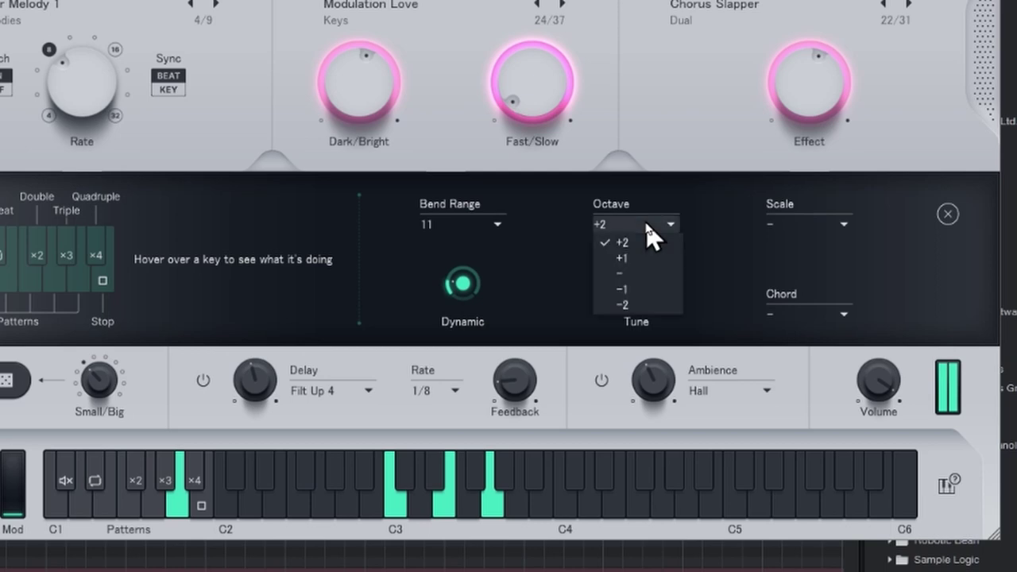
click(641, 304)
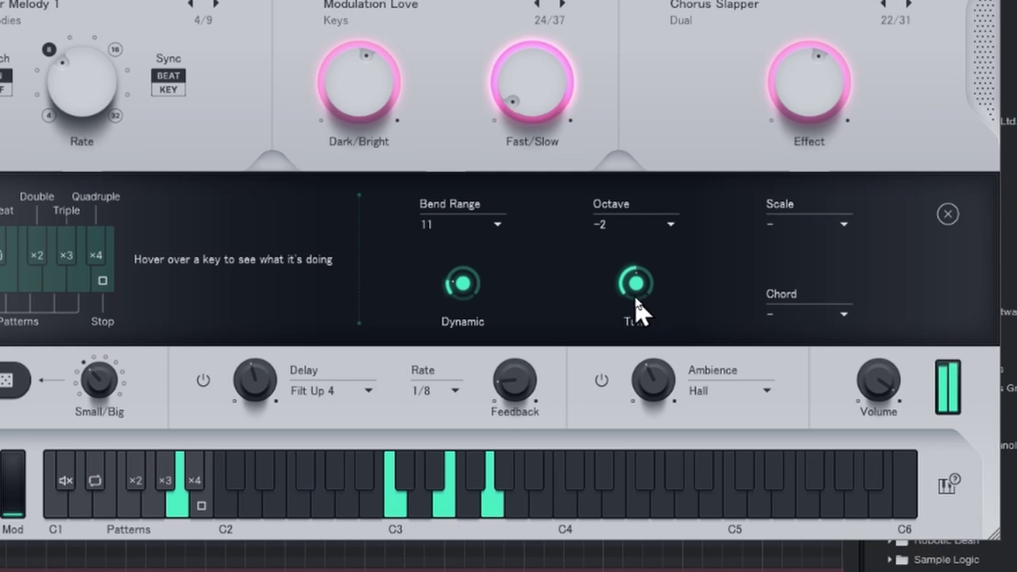
Sweep the Tune amount up and down to hear the pitch change, leaving it at a raised setting
drag(636, 302, 819, 215)
drag(632, 288, 595, 549)
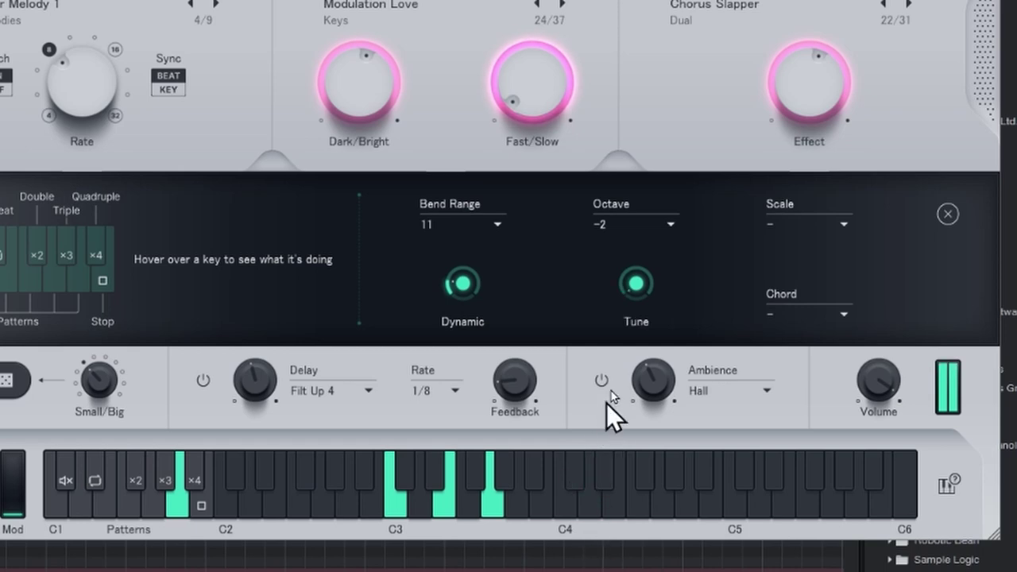
drag(640, 306, 863, 5)
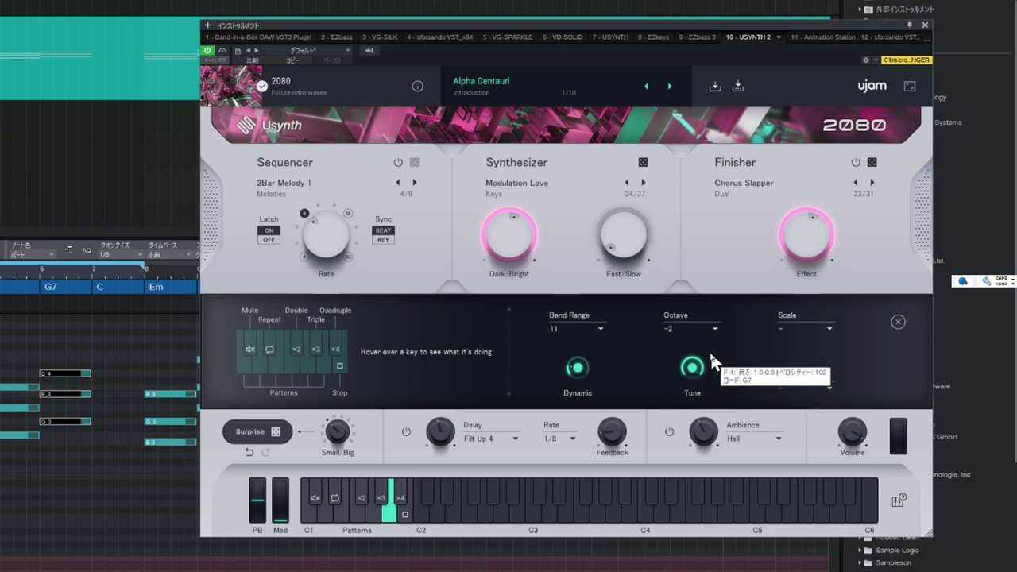
Set the Scale to C (A min)
click(826, 328)
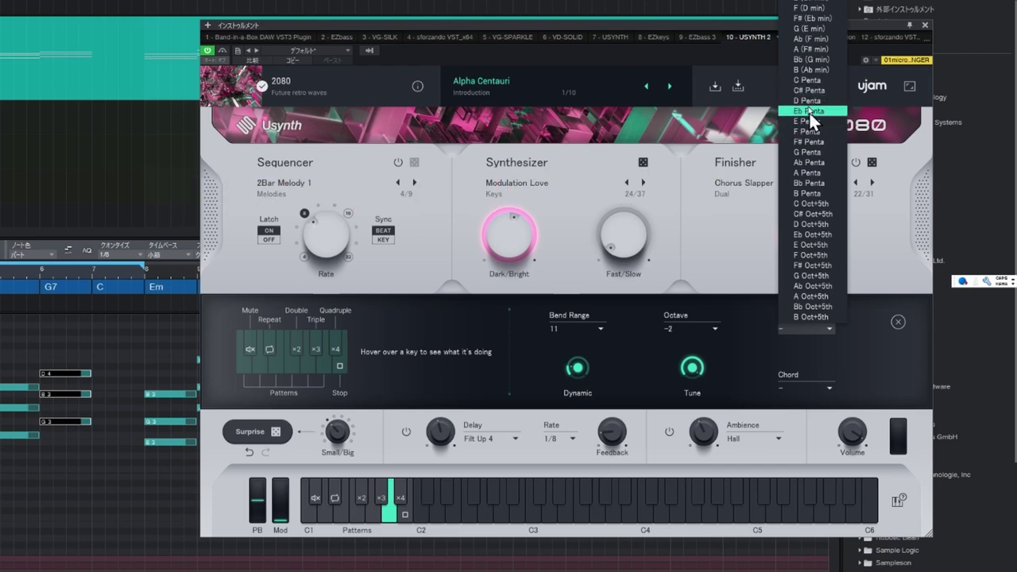
click(811, 0)
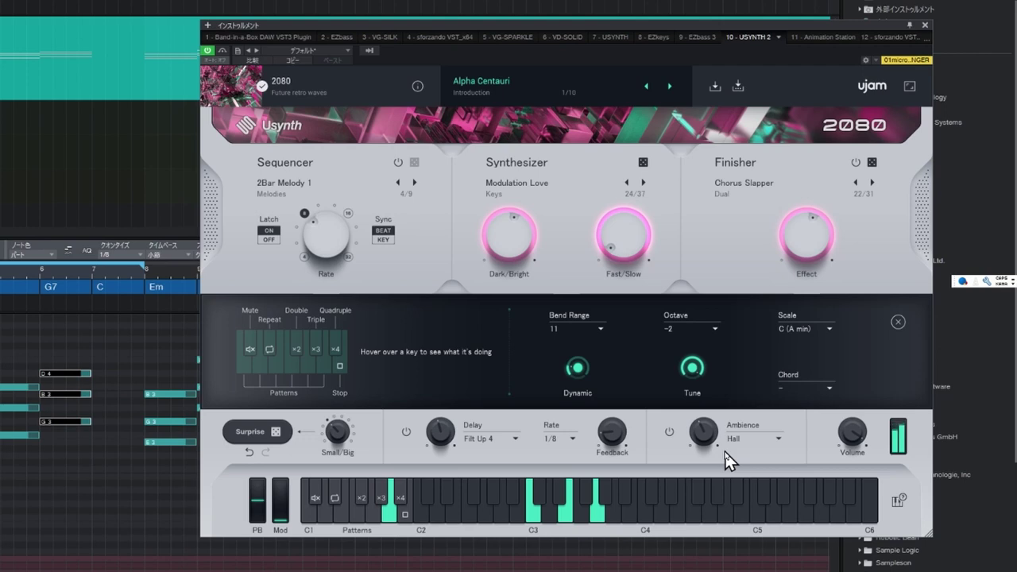
Set the Octave shift to +1 and change the Scale to C Penta
click(715, 331)
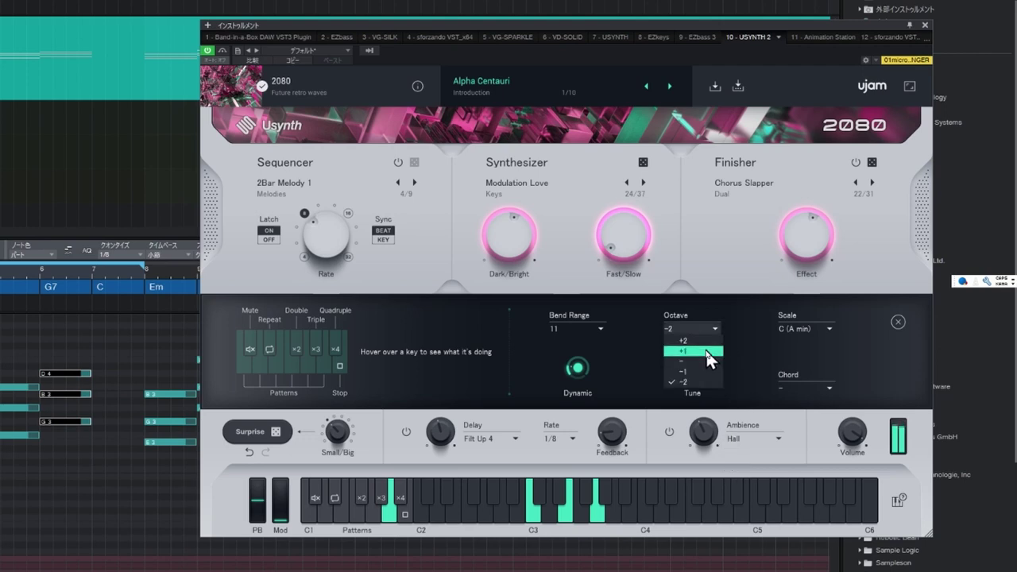
click(707, 358)
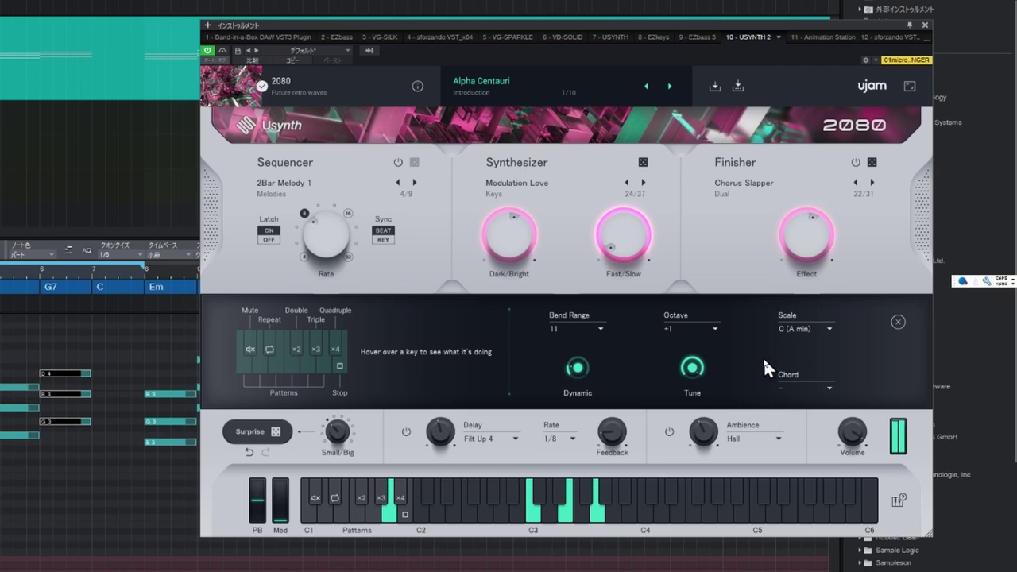
click(824, 327)
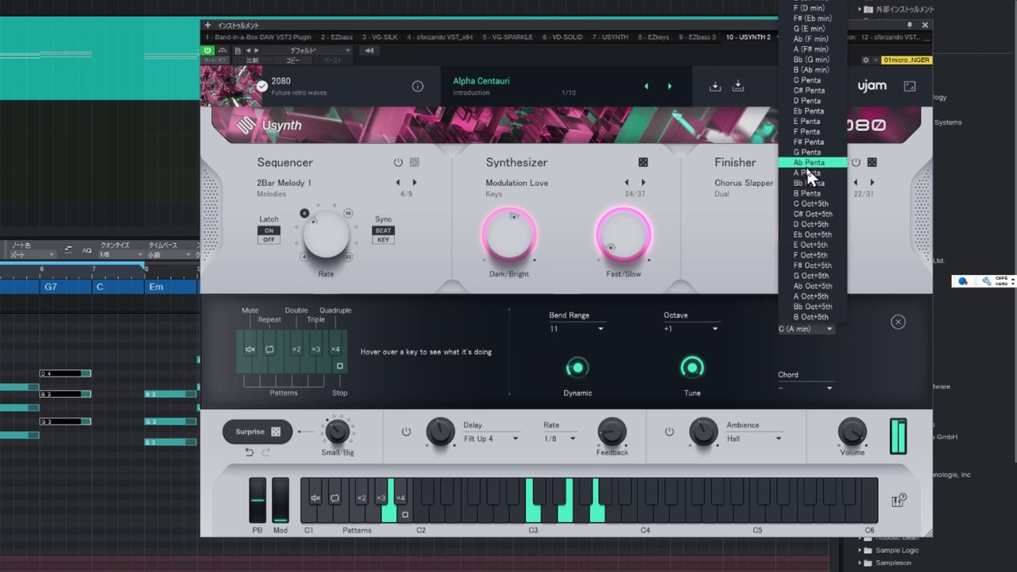
click(809, 80)
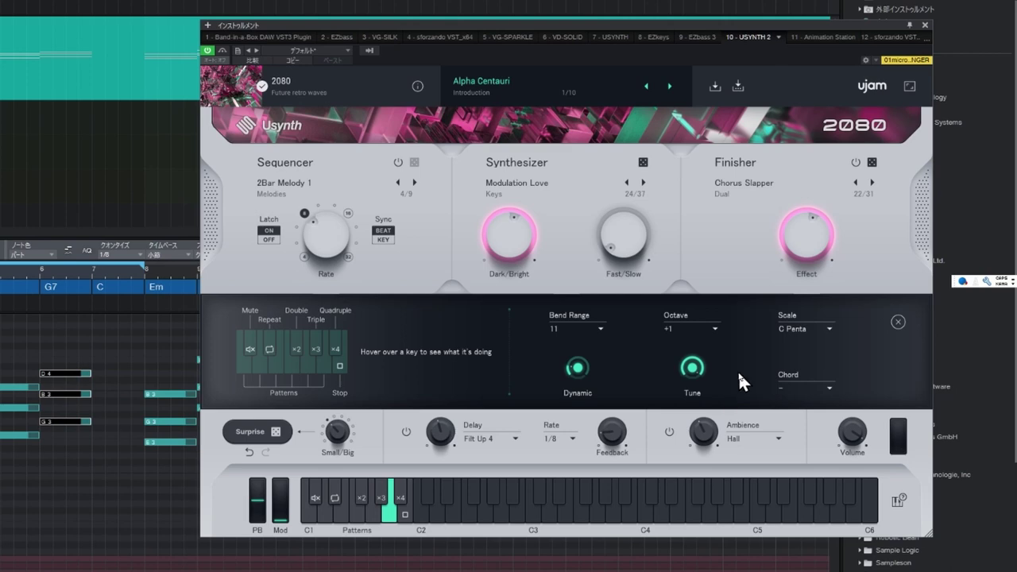
Look through the Chord options, keep the empty setting, and close the keyboard settings
click(805, 388)
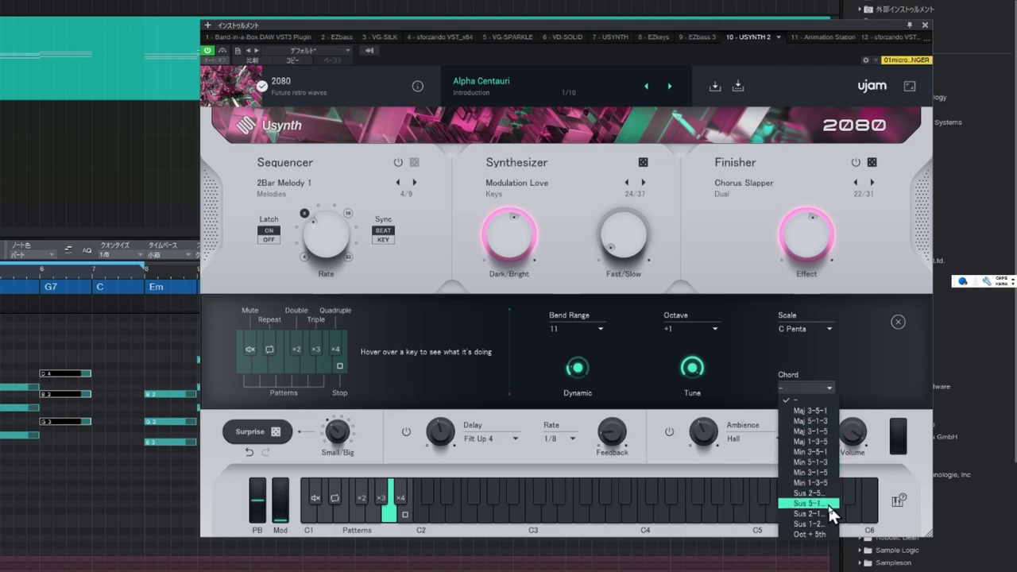
click(813, 404)
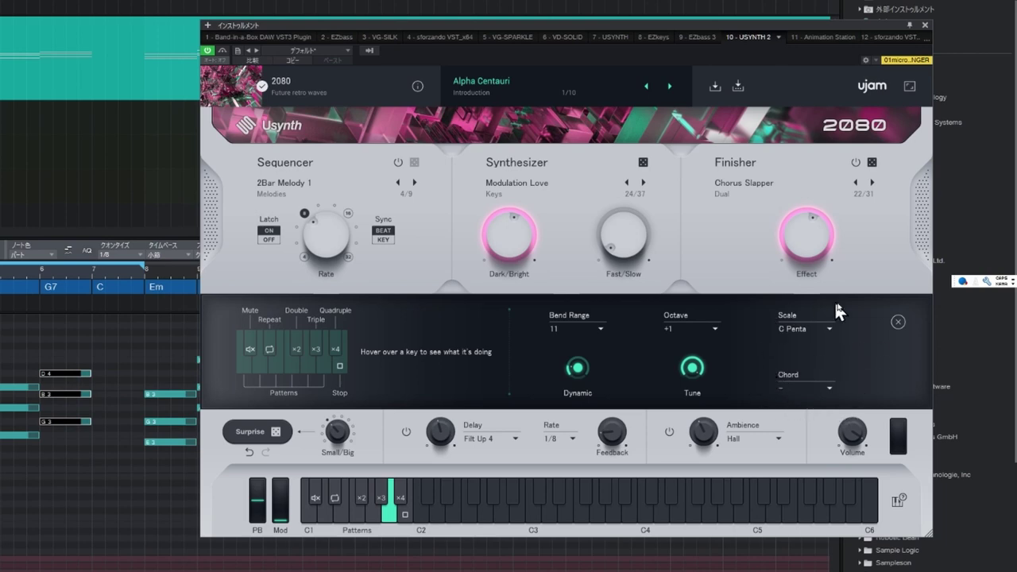
click(897, 322)
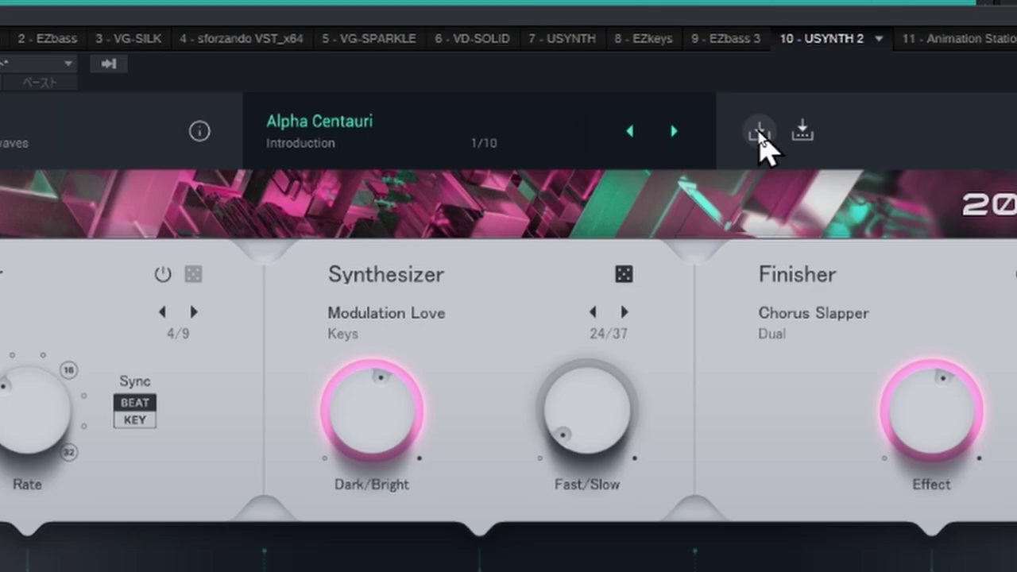
Save the current sound as a user preset named TEST1000 in the Introduction category
click(758, 132)
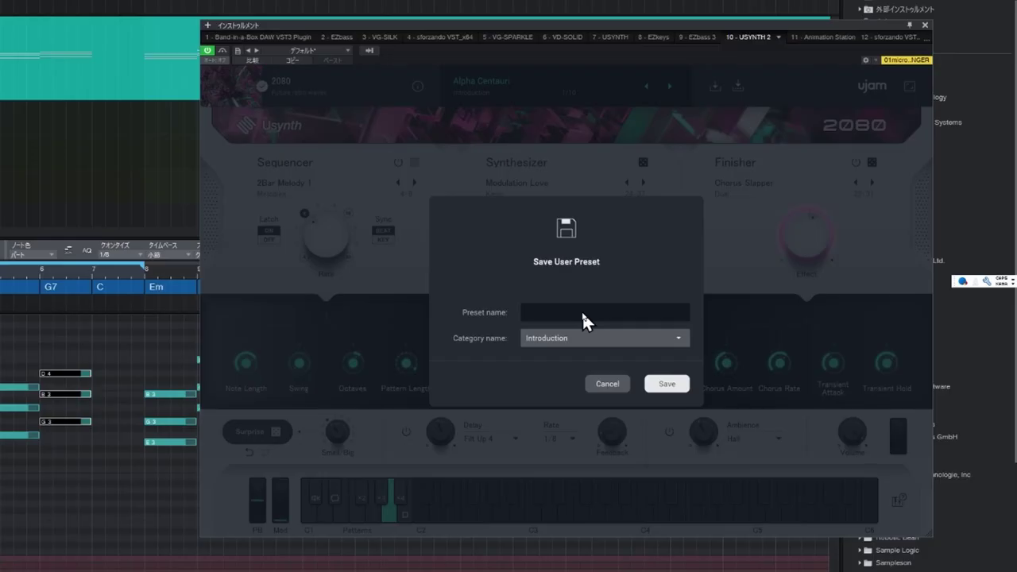
text(TEST1000)
click(666, 387)
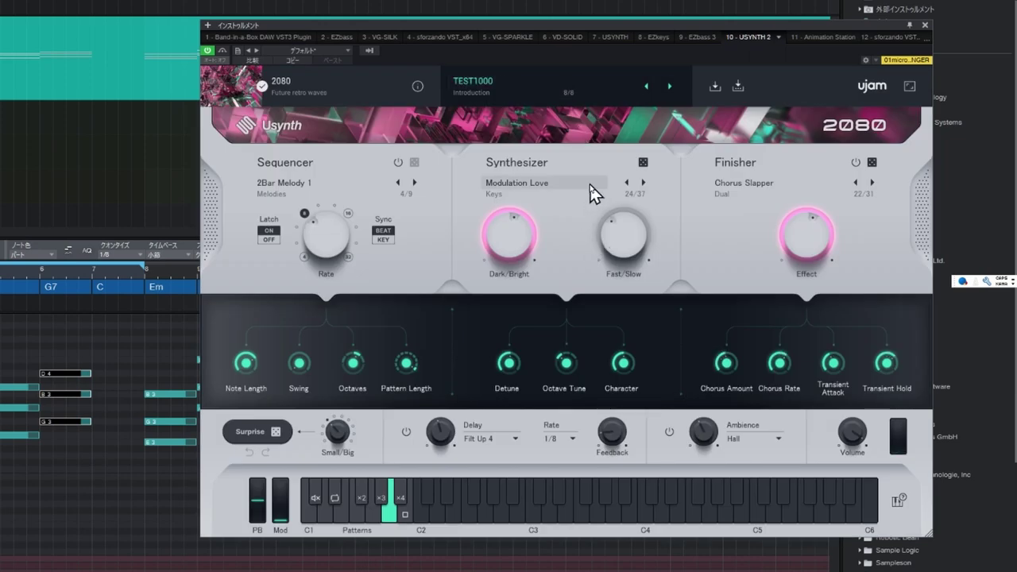
Try the Fast/Slow control and save the sound as a separate user preset named TRST2000 in the Introduction category
drag(613, 239, 644, 211)
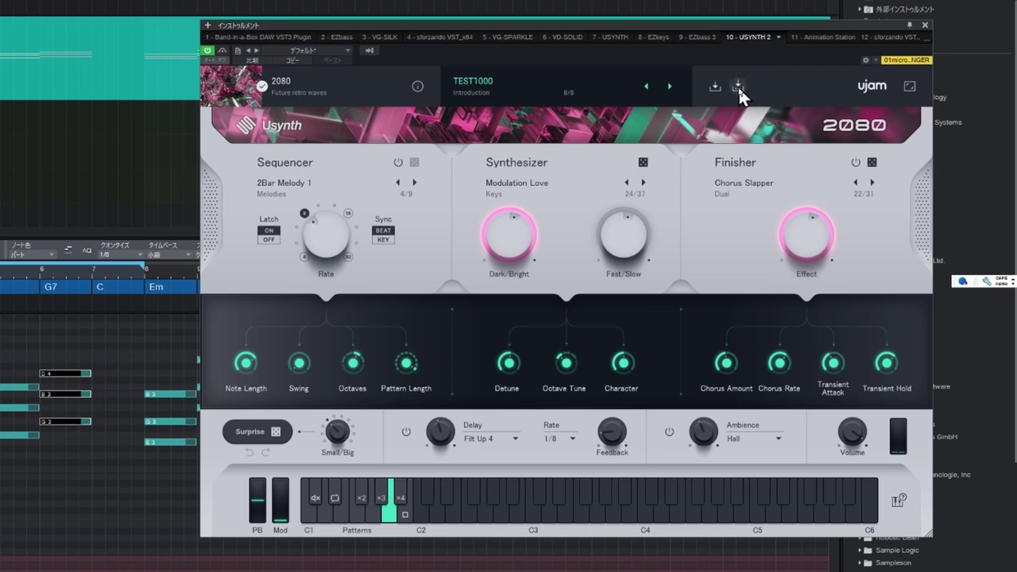
click(739, 85)
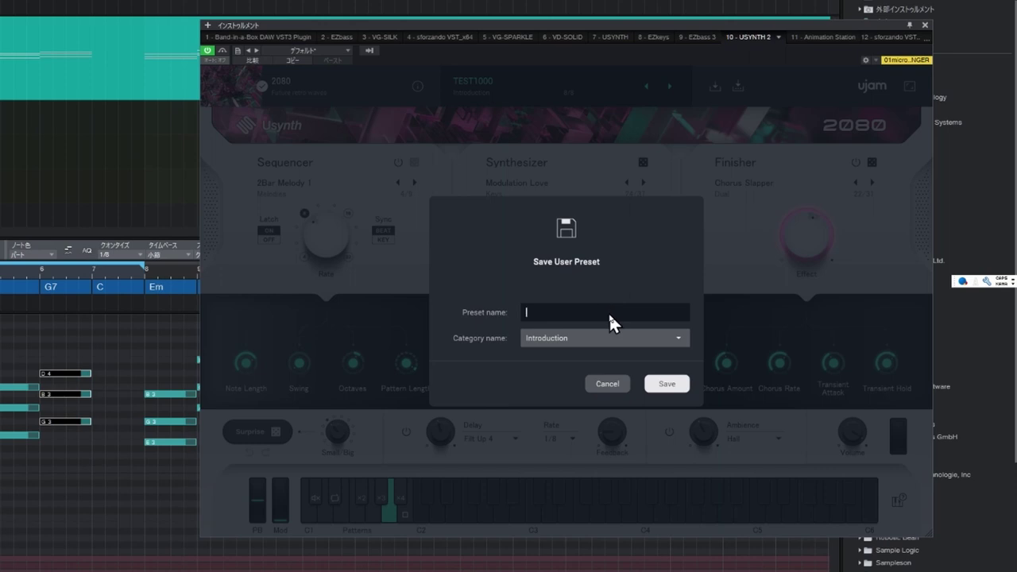
text(TRST2000)
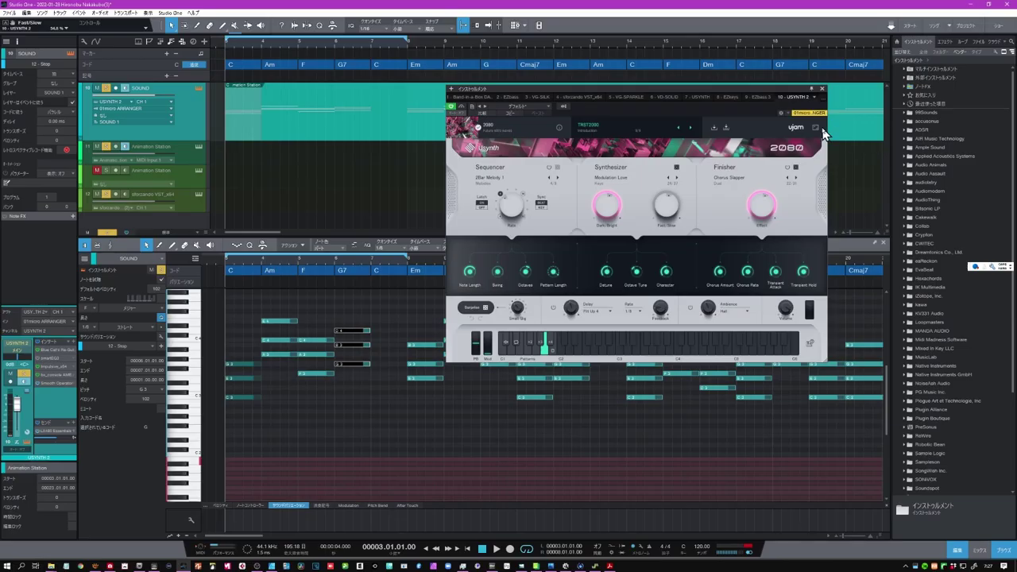
Enlarge the plug-in interface and reduce it slightly from its corner to a custom size
click(816, 130)
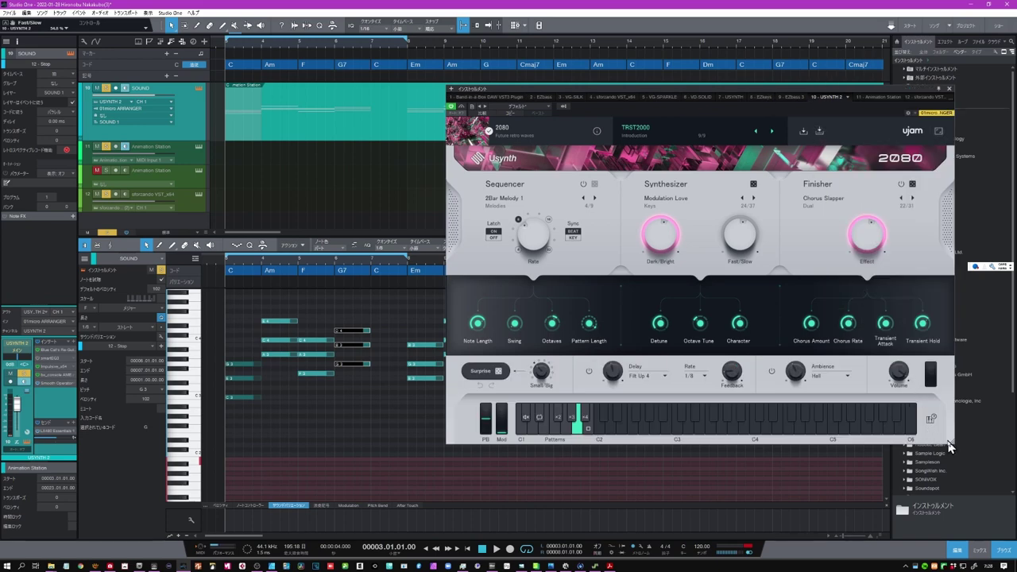
drag(952, 441, 930, 418)
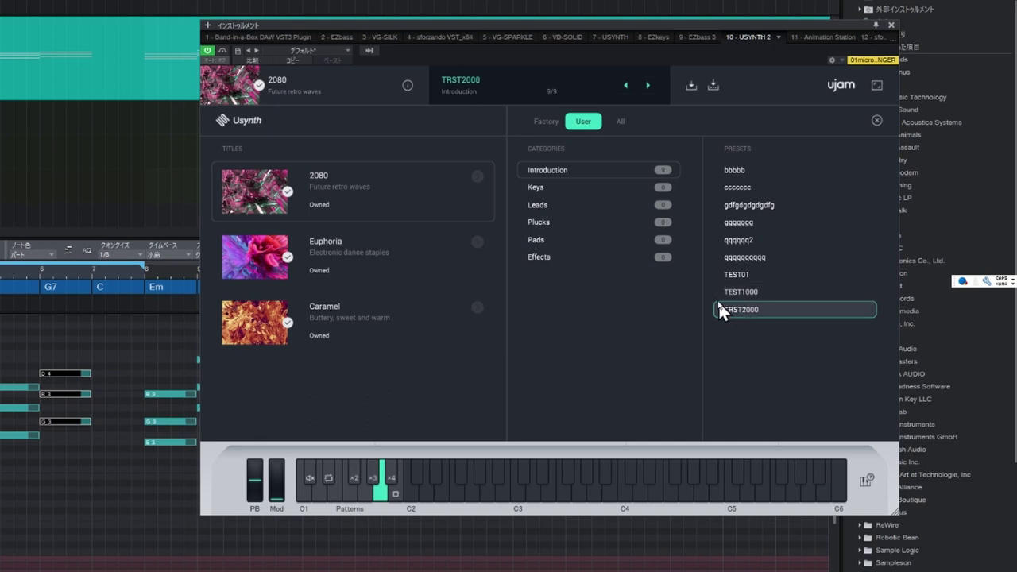
Compare the Factory and All preset lists for 2080's Introduction category, leaving the browser filtered to Factory
click(545, 121)
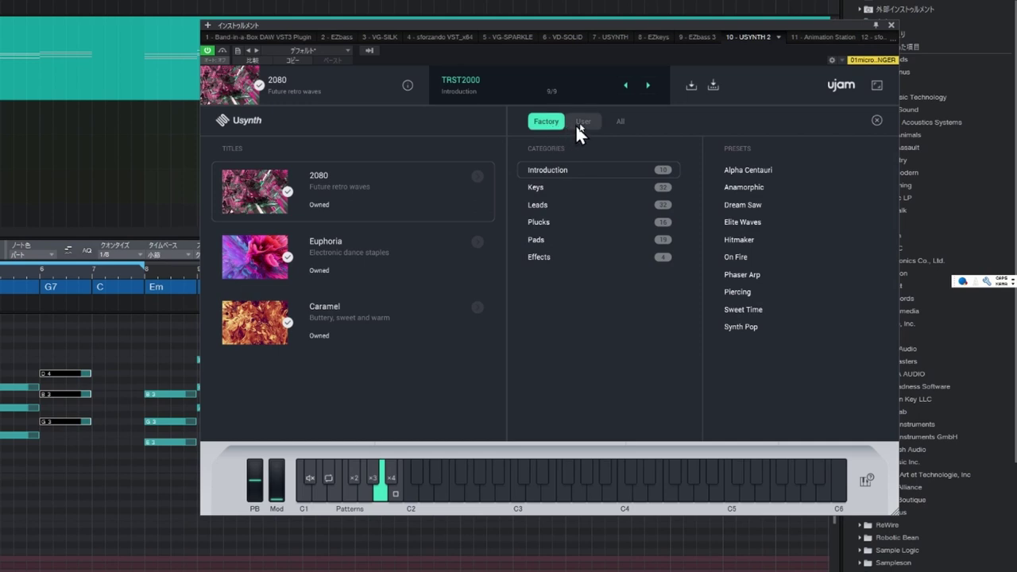
click(613, 126)
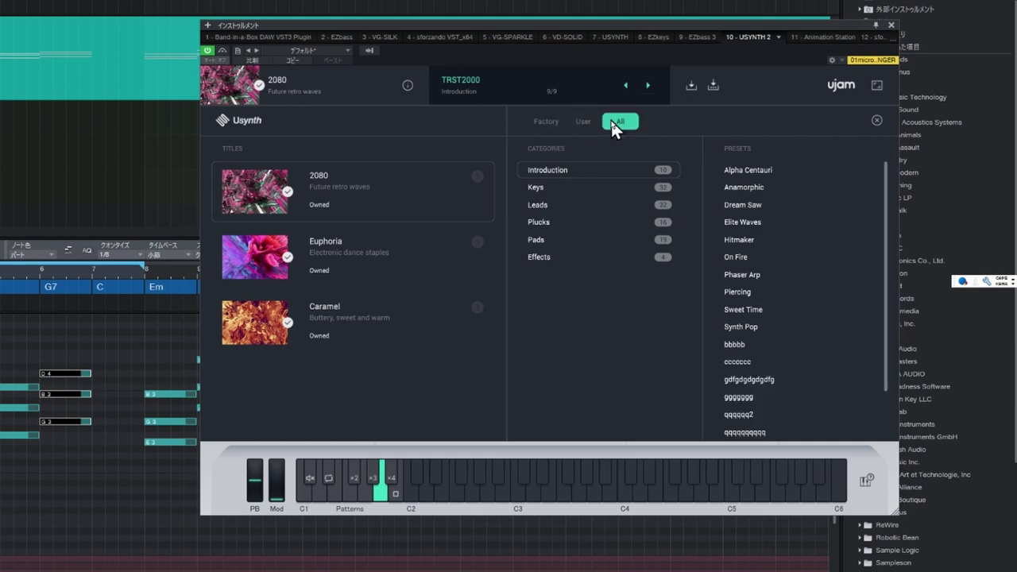
click(546, 121)
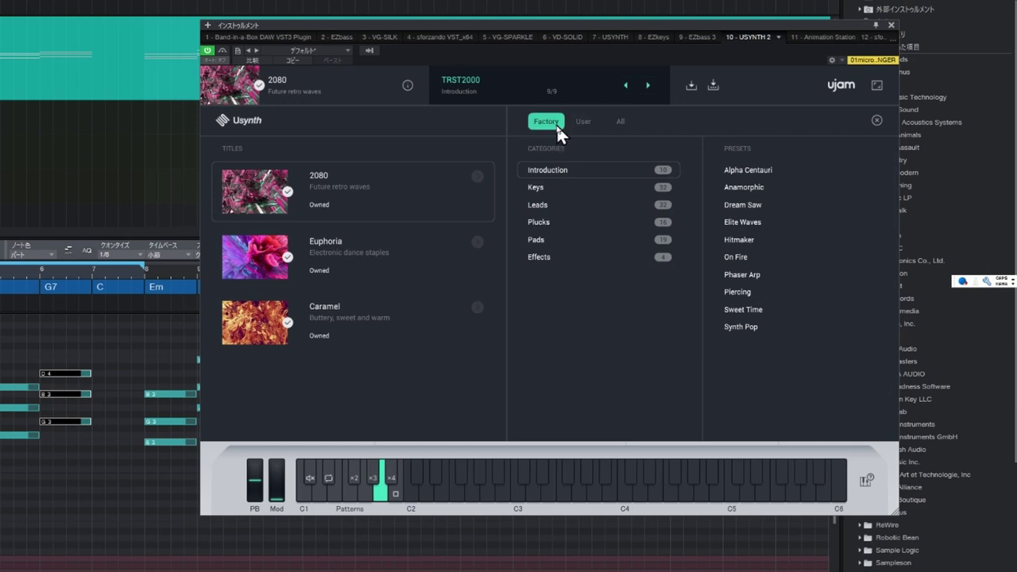